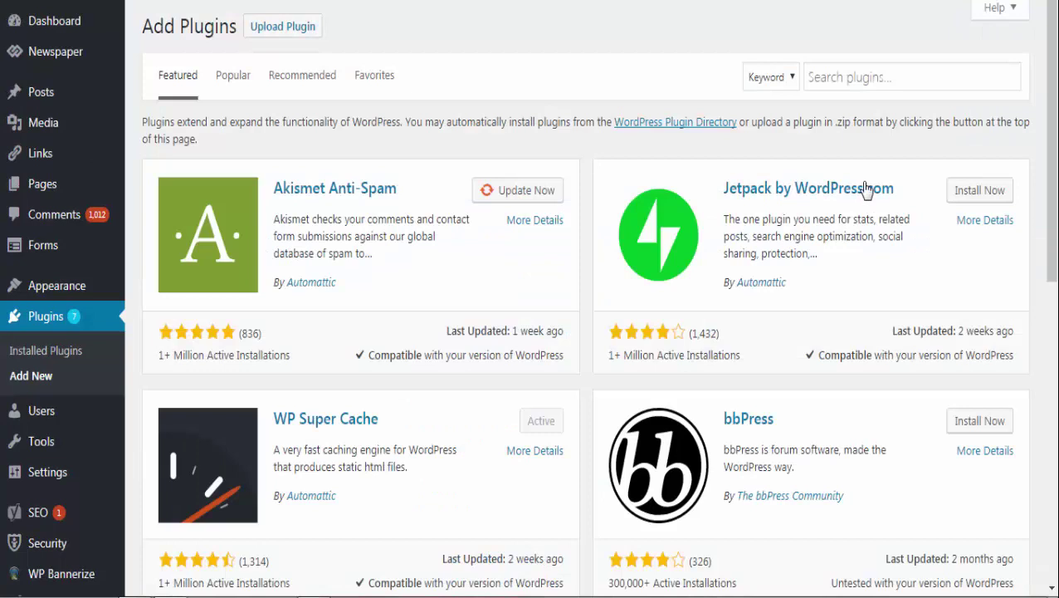
Search plugins for 'ithemes' and confirm iThemes Security is active with 800,000+ installations.
left_click(877, 84)
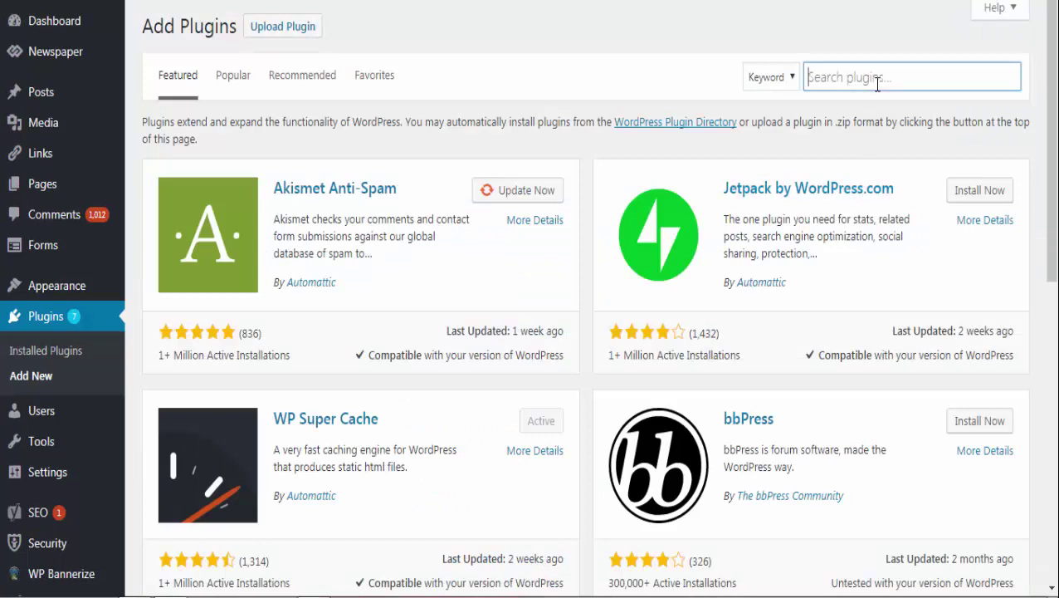
type("ithemes")
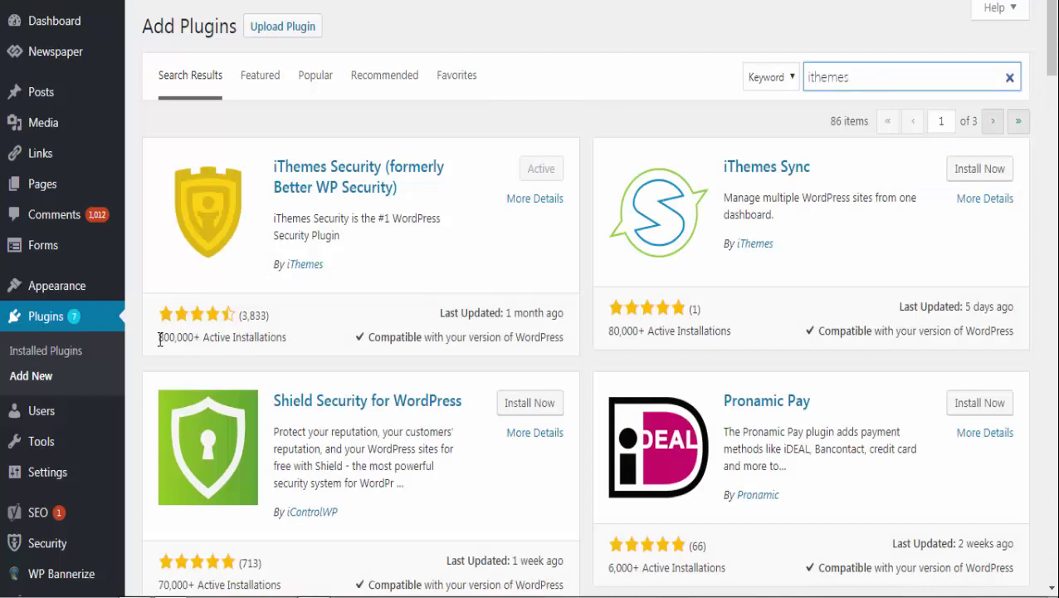
left_click_drag(159, 337, 288, 353)
left_click_drag(159, 337, 280, 335)
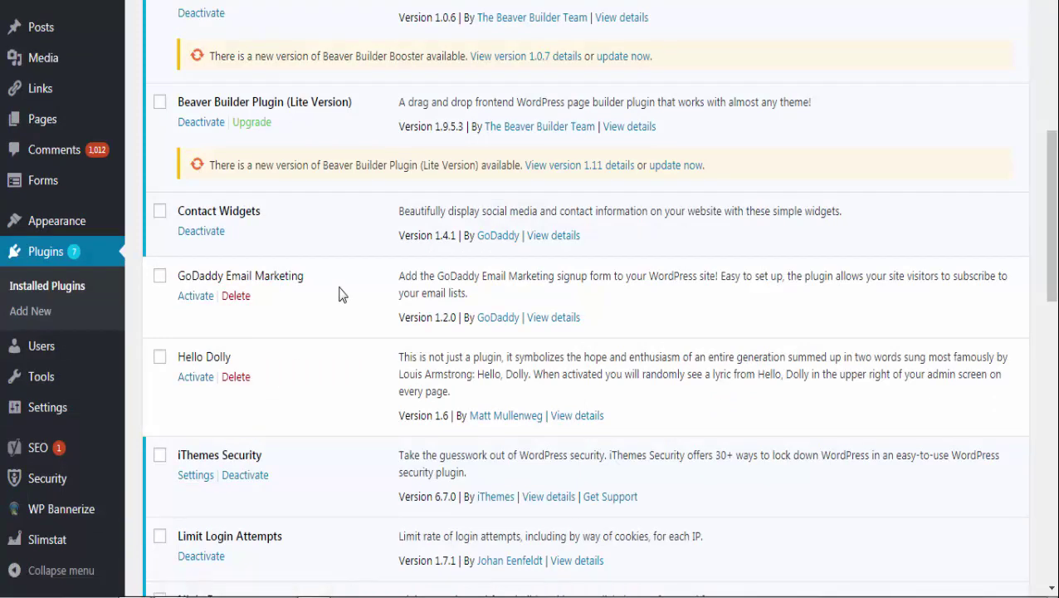
Find iThemes Security in Installed Plugins and open its Settings page.
scroll(341, 294, "up", 7)
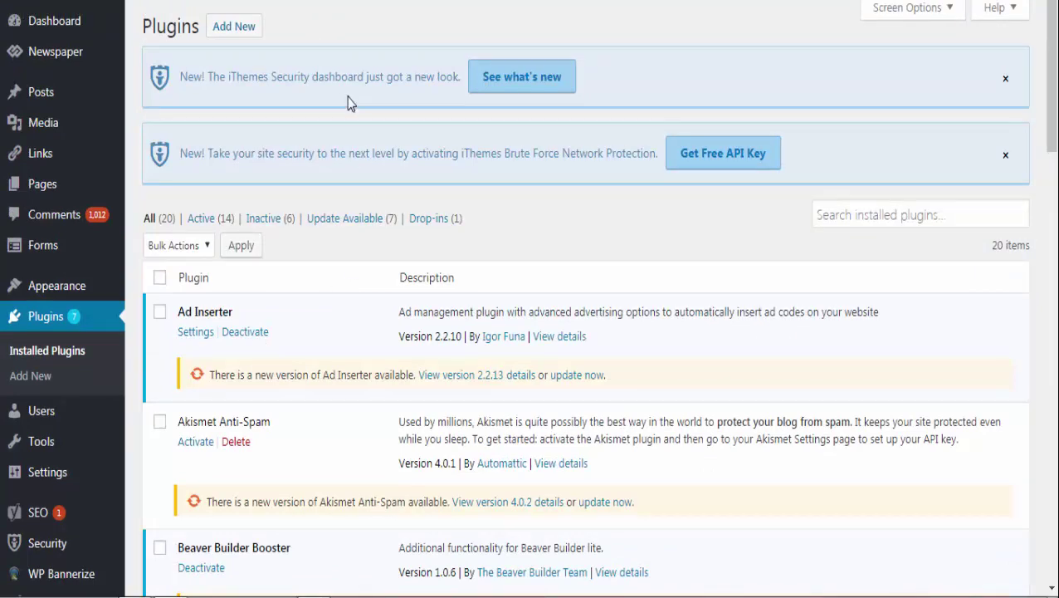
scroll(351, 104, "down", 1)
scroll(348, 104, "down", 3)
scroll(348, 104, "down", 3)
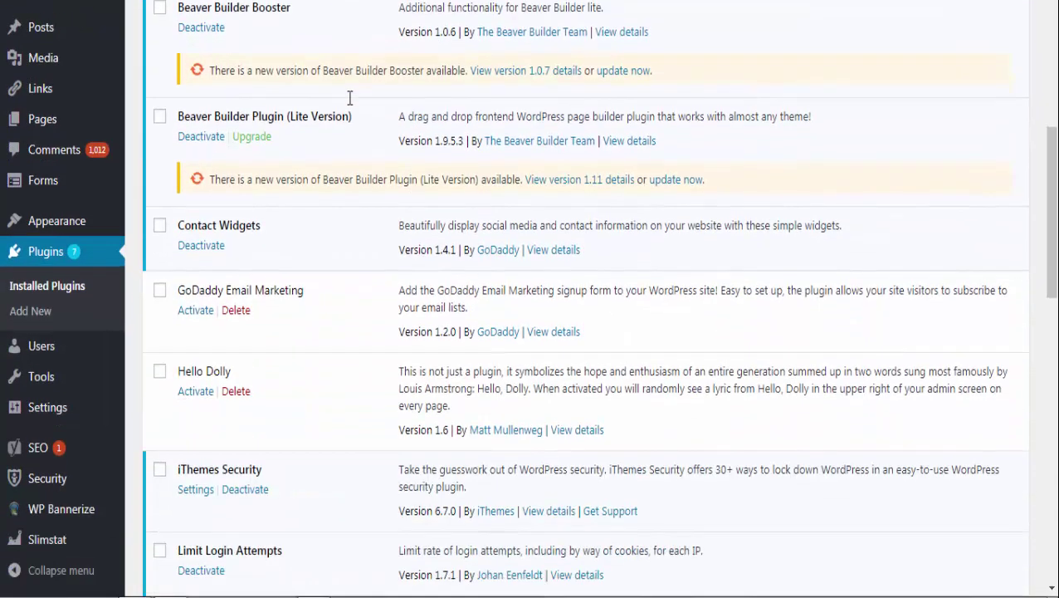
scroll(249, 379, "down", 1)
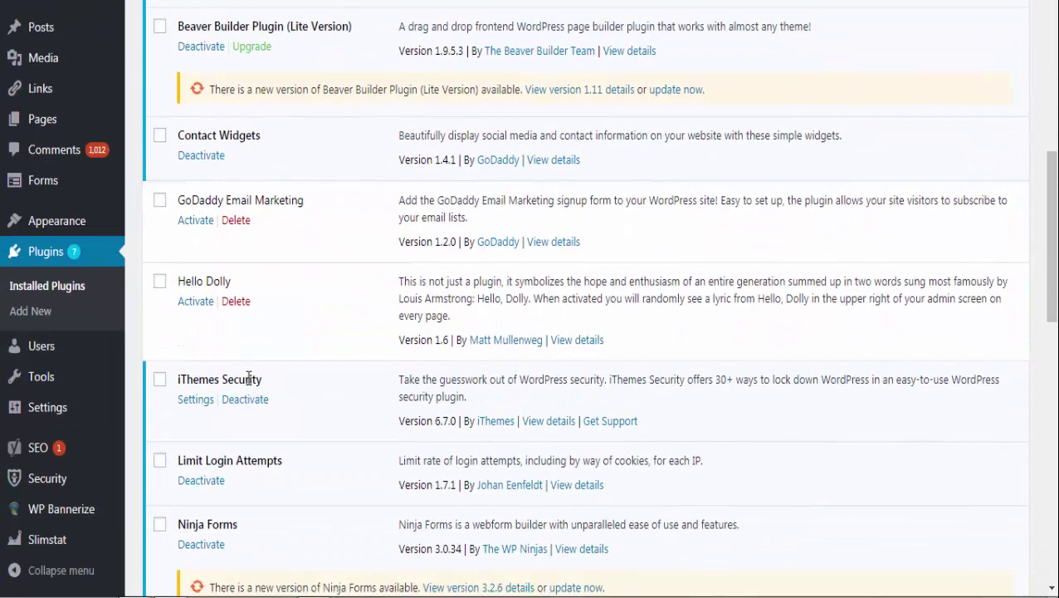
left_click(195, 405)
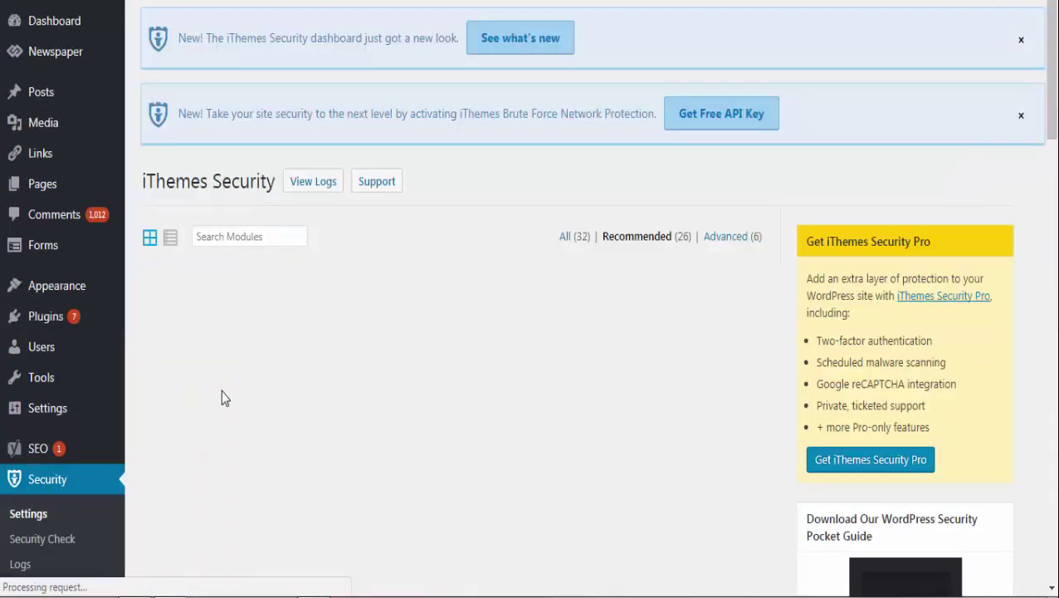
scroll(456, 238, "down", 2)
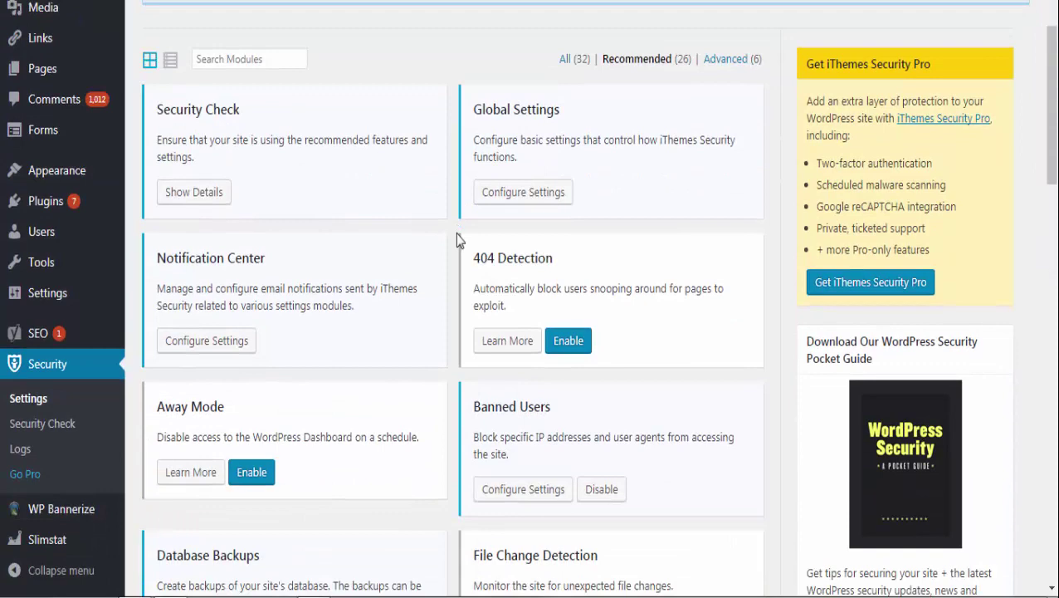
scroll(457, 238, "up", 2)
Open the iThemes Security logs in a new tab and scroll through the entries.
right_click(316, 31)
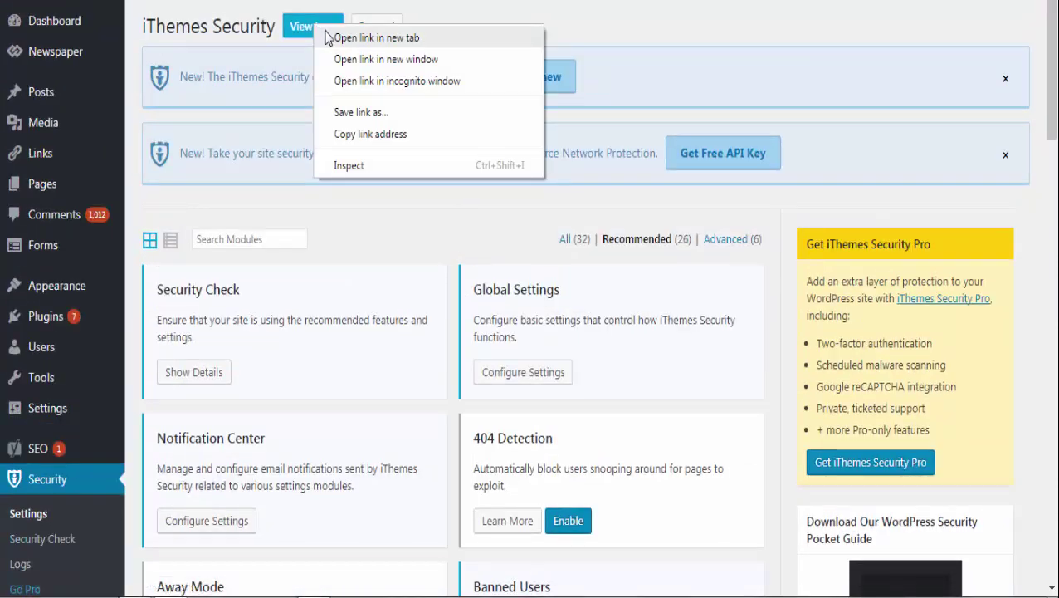
left_click(327, 39)
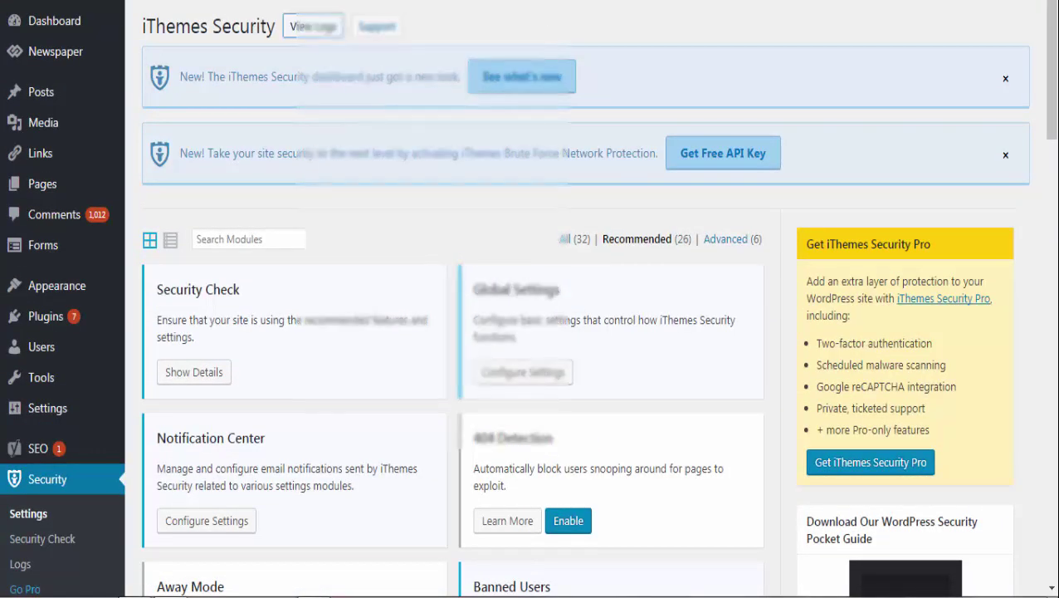
scroll(527, 299, "down", 1)
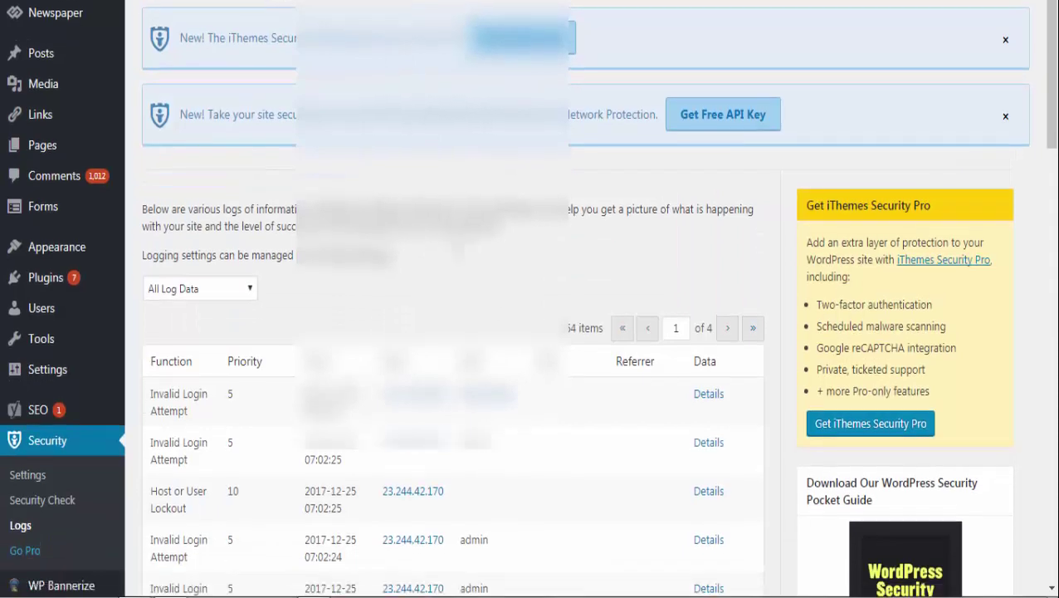
scroll(528, 299, "down", 1)
scroll(528, 299, "down", 2)
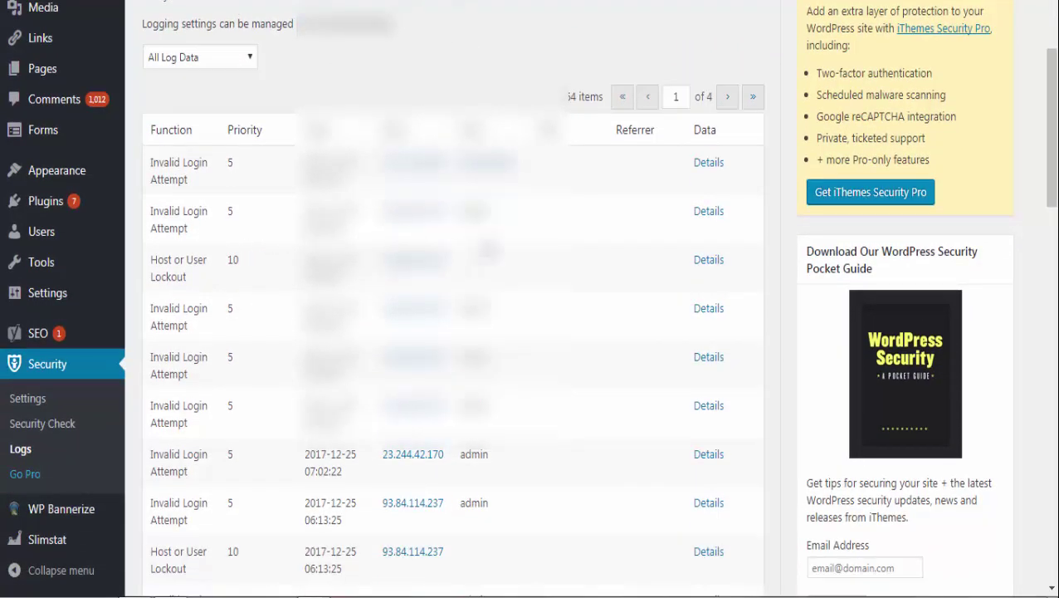
scroll(489, 249, "down", 2)
scroll(488, 249, "down", 3)
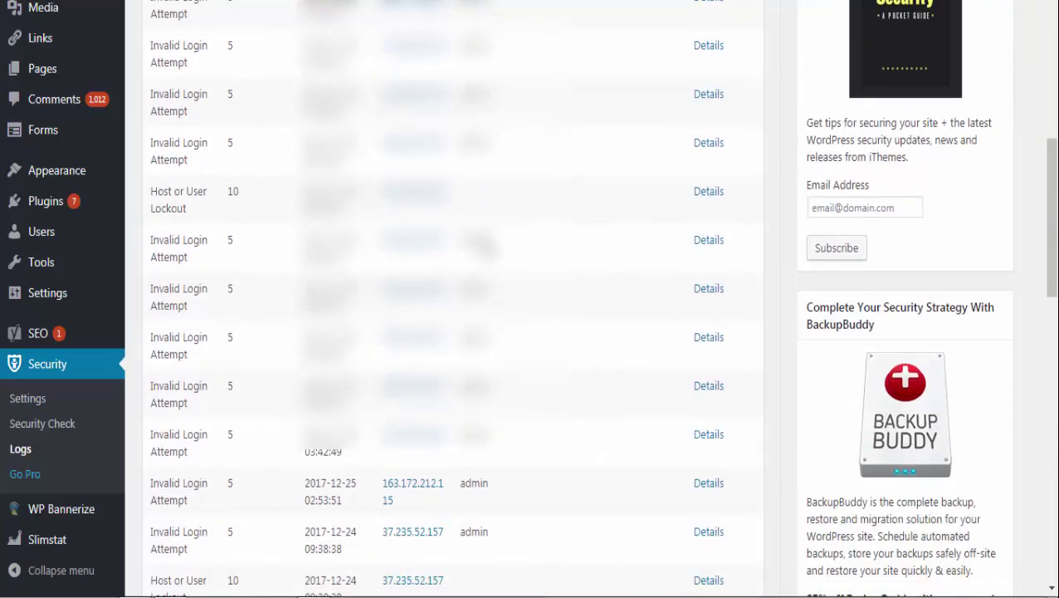
scroll(485, 249, "down", 2)
scroll(488, 249, "down", 2)
scroll(488, 249, "down", 1)
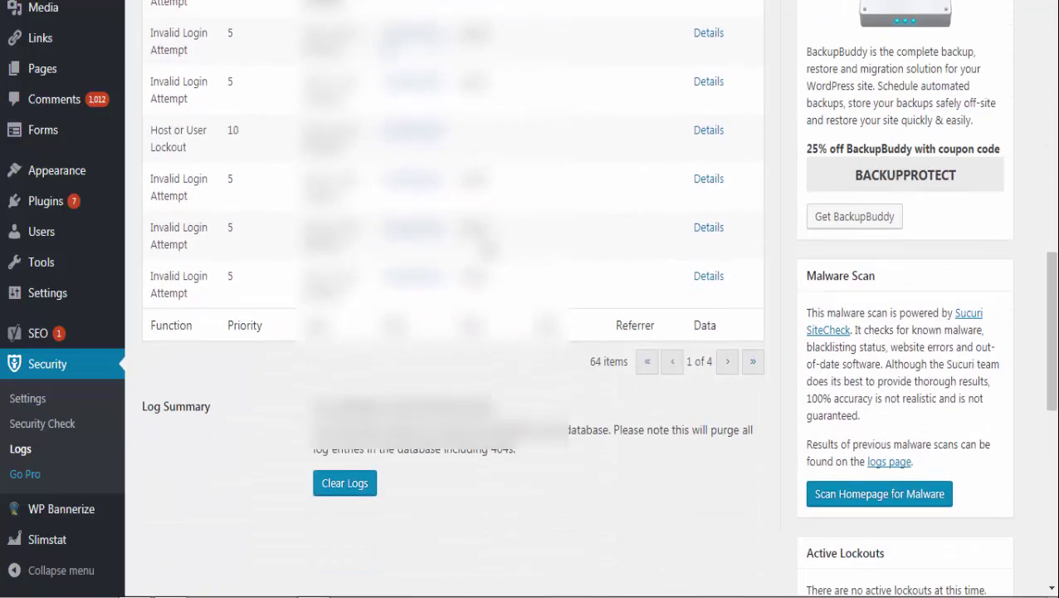
scroll(488, 249, "up", 5)
scroll(489, 249, "up", 2)
scroll(486, 249, "up", 6)
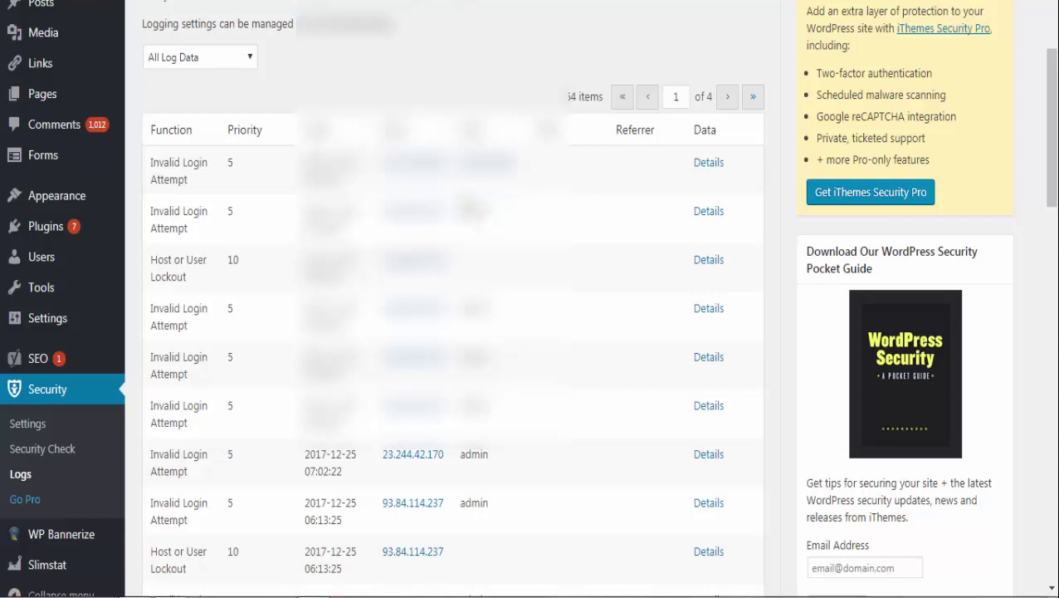
double_click(473, 210)
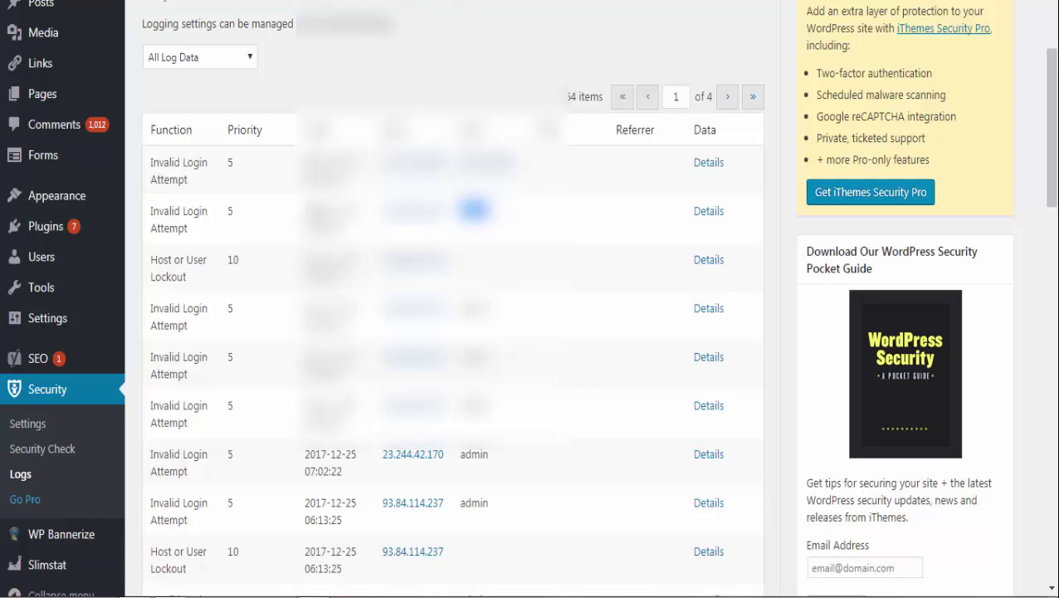
scroll(453, 332, "down", 2)
scroll(453, 332, "down", 2)
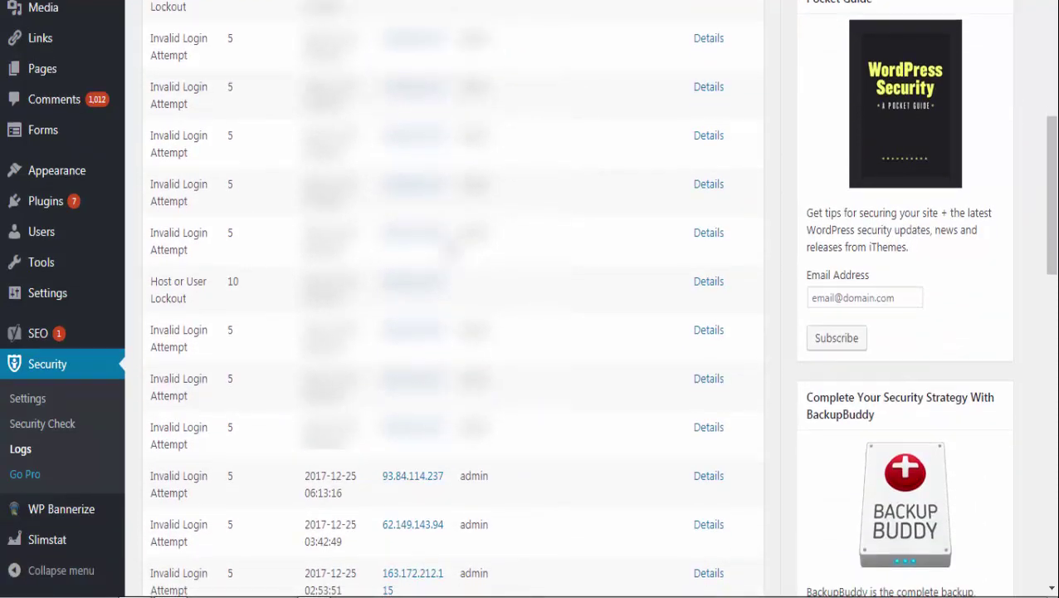
left_click(705, 237)
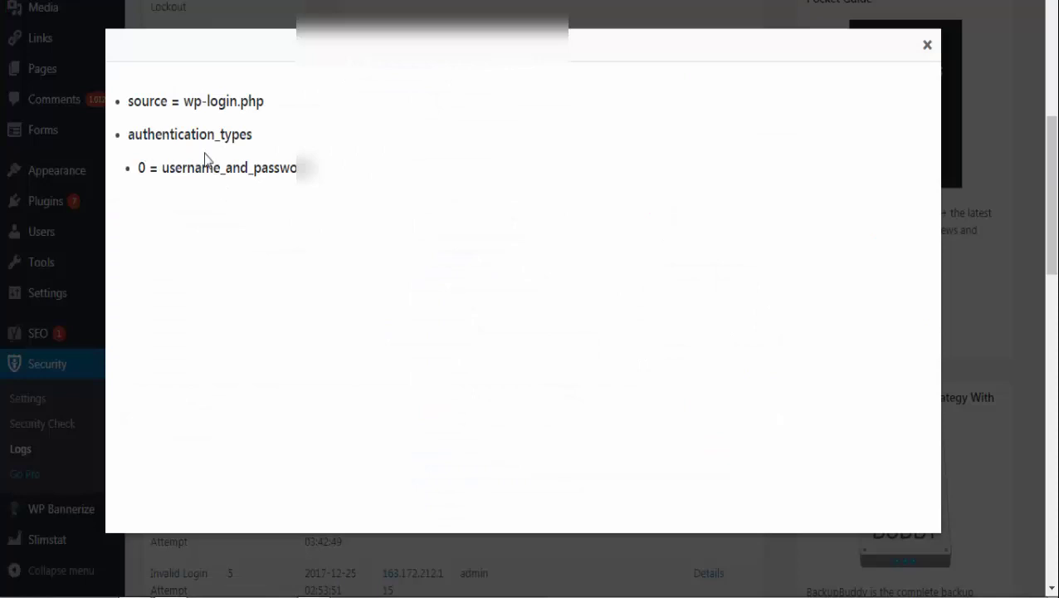
left_click(241, 12)
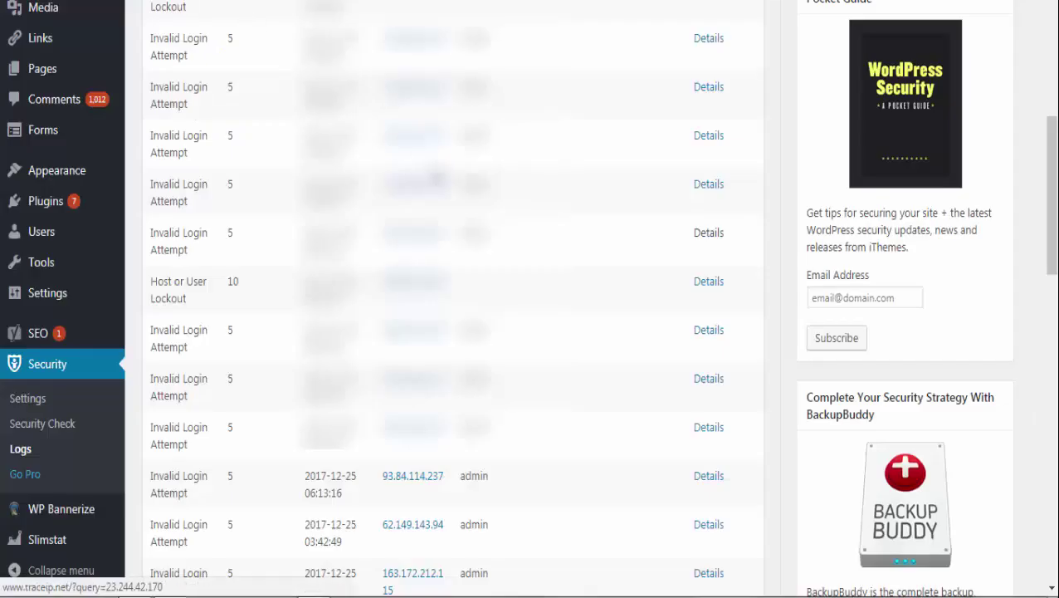
scroll(532, 299, "down", 3)
scroll(436, 176, "down", 2)
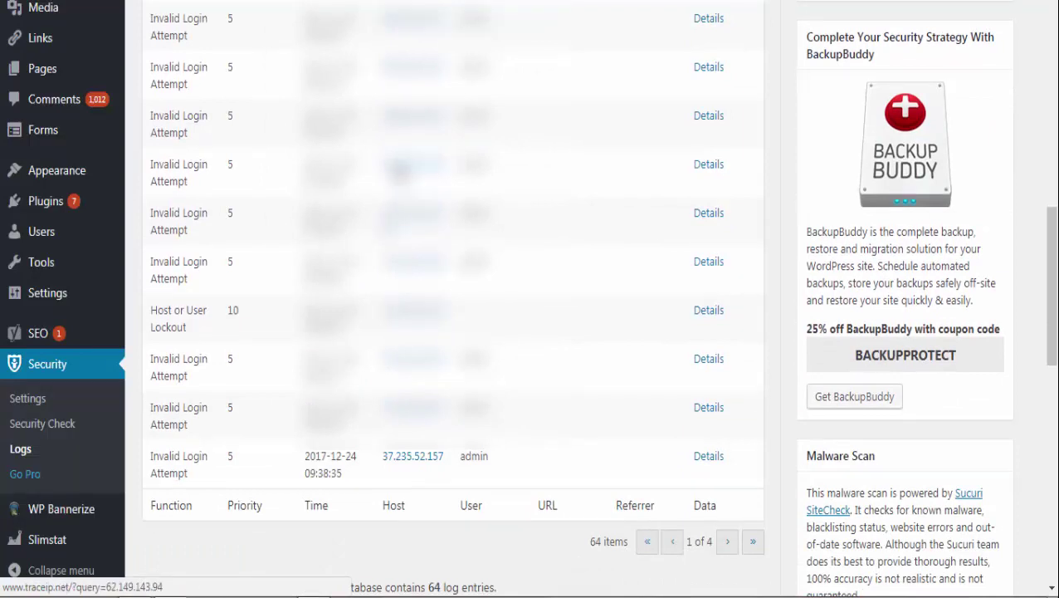
Highlight an Invalid Login Attempt entry and a Host or User Lockout entry.
left_click_drag(181, 164, 207, 188)
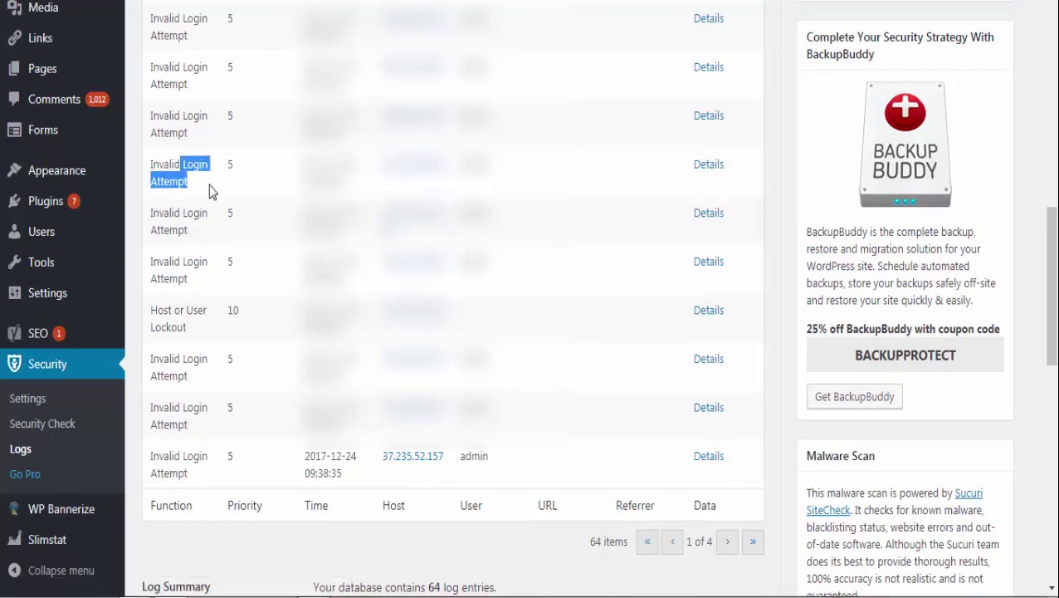
left_click_drag(151, 309, 215, 333)
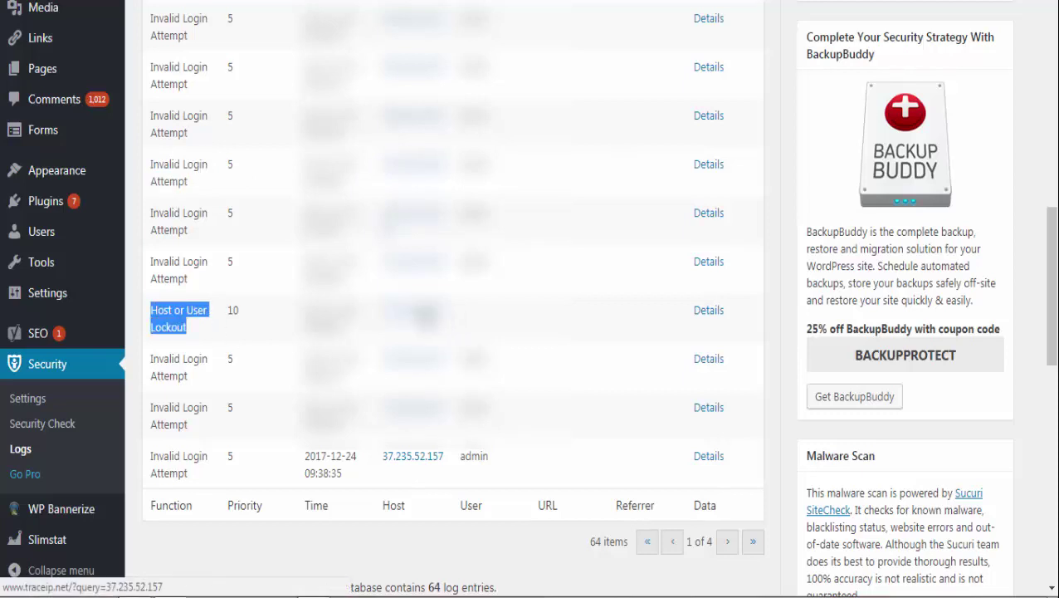
scroll(425, 316, "down", 2)
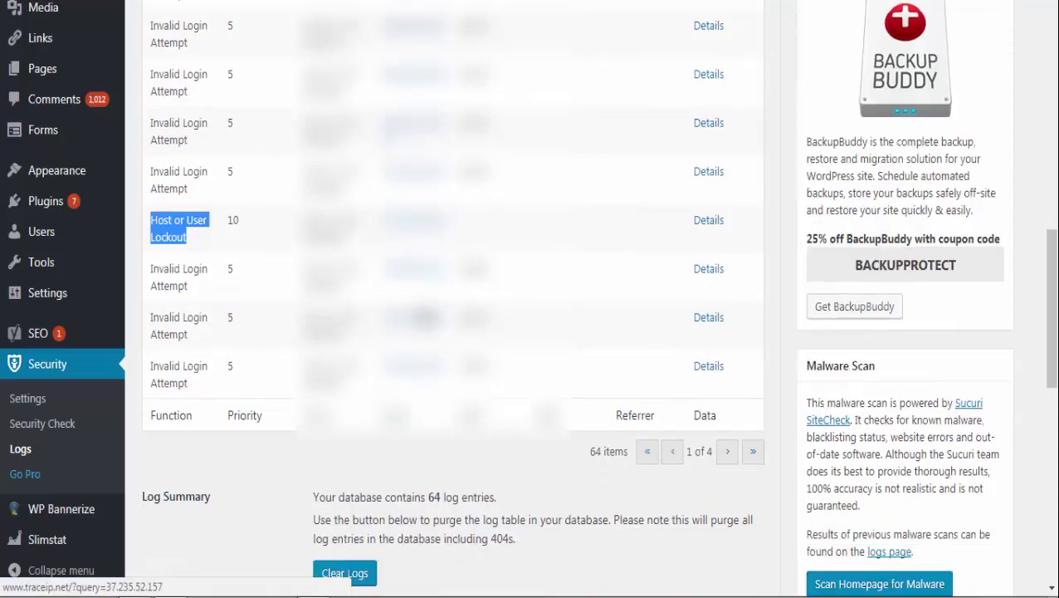
scroll(440, 287, "up", 3)
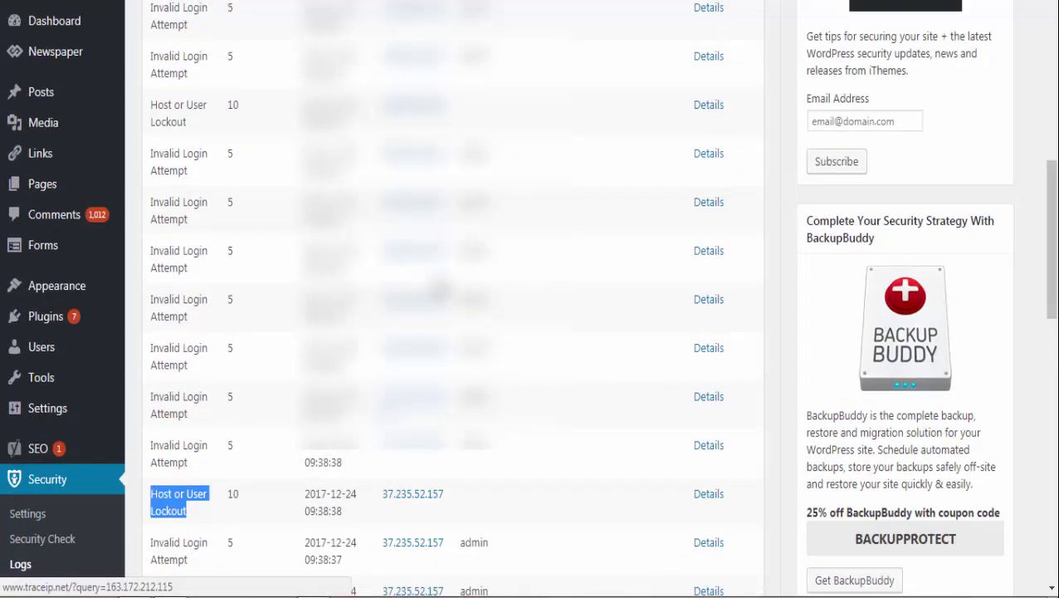
scroll(581, 332, "down", 4)
Advance to the next page of log entries and scroll through it.
left_click(728, 362)
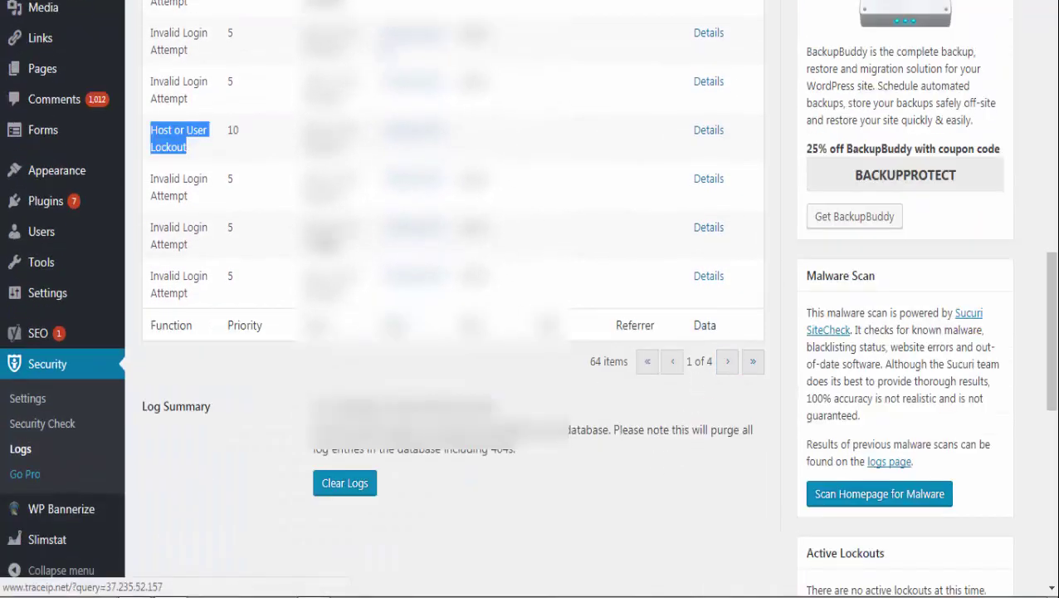
scroll(730, 370, "up", 3)
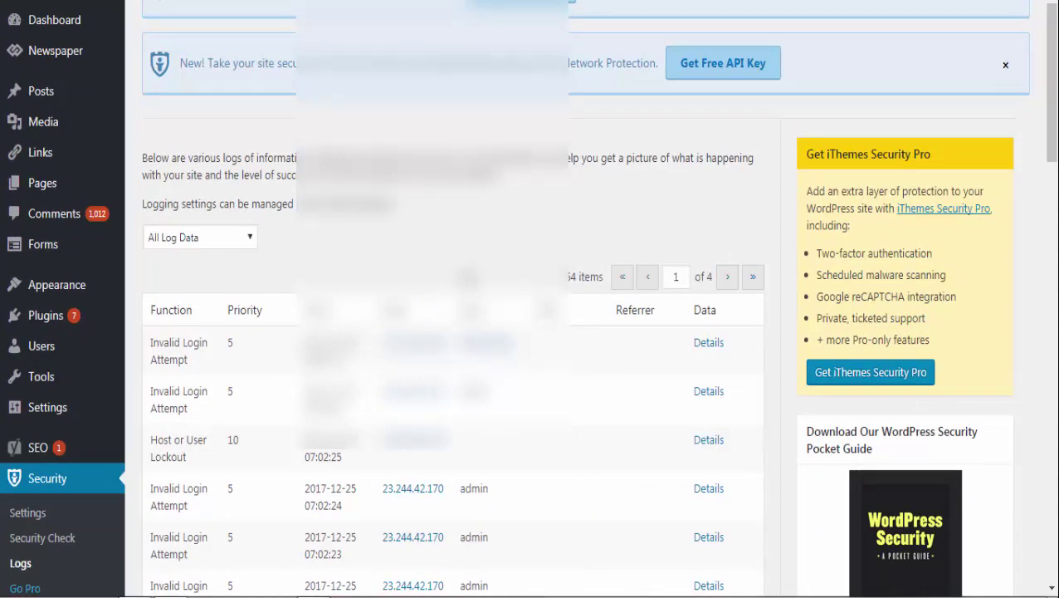
scroll(466, 278, "down", 2)
scroll(466, 278, "down", 1)
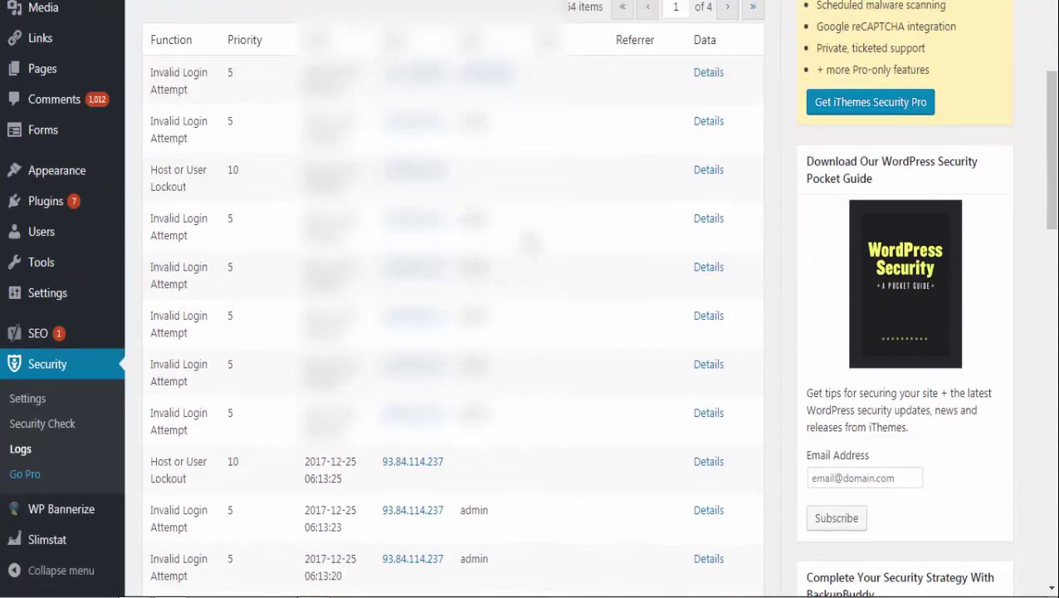
scroll(530, 236, "up", 1)
scroll(530, 236, "up", 2)
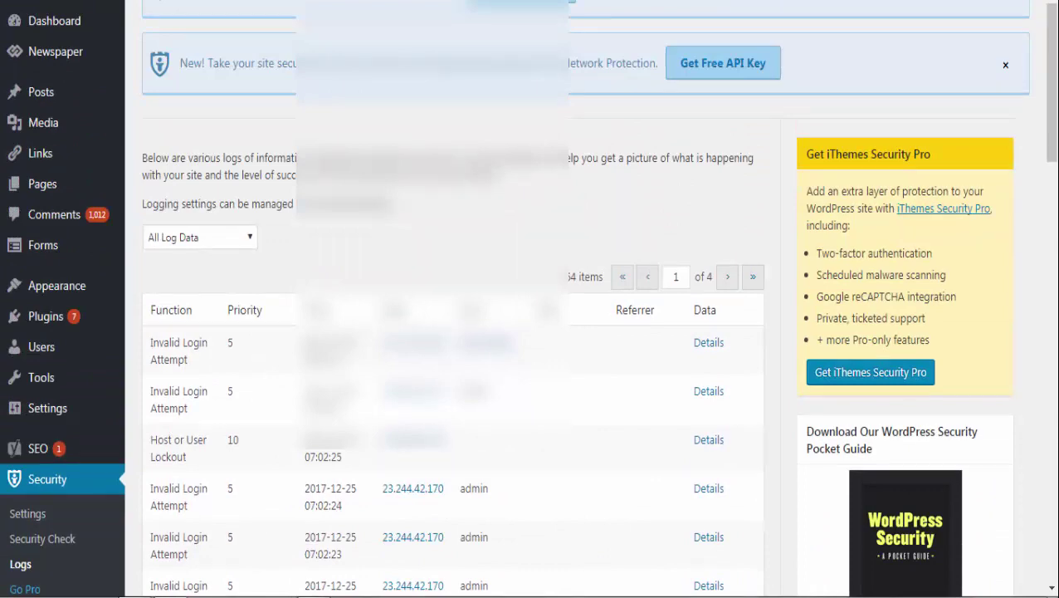
scroll(265, 390, "down", 1)
scroll(241, 379, "down", 2)
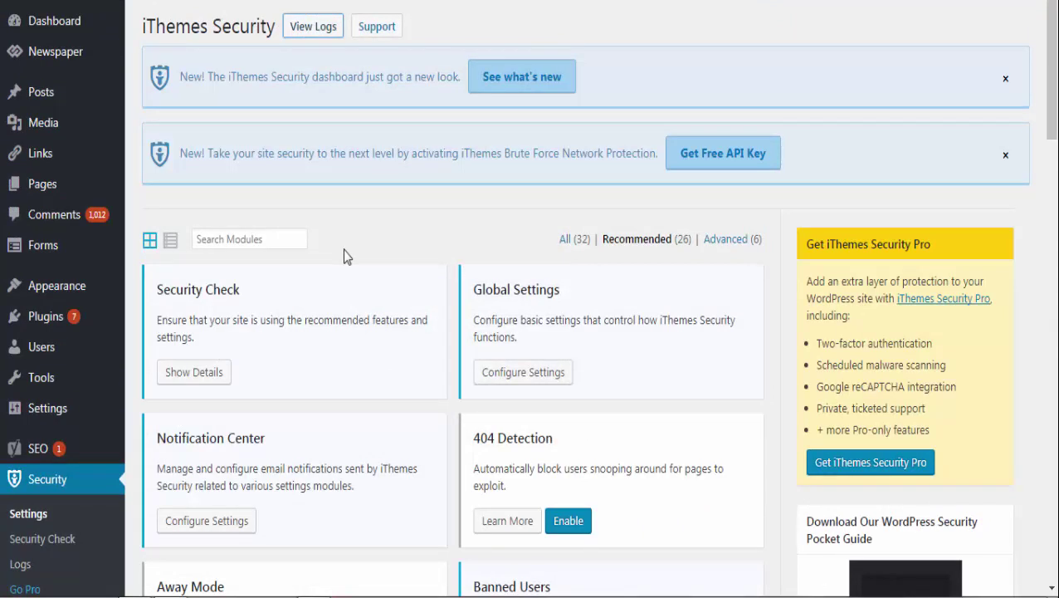
Run Security Check's Secure Site, activate Network Brute Force Protection, and close the results.
scroll(343, 249, "down", 2)
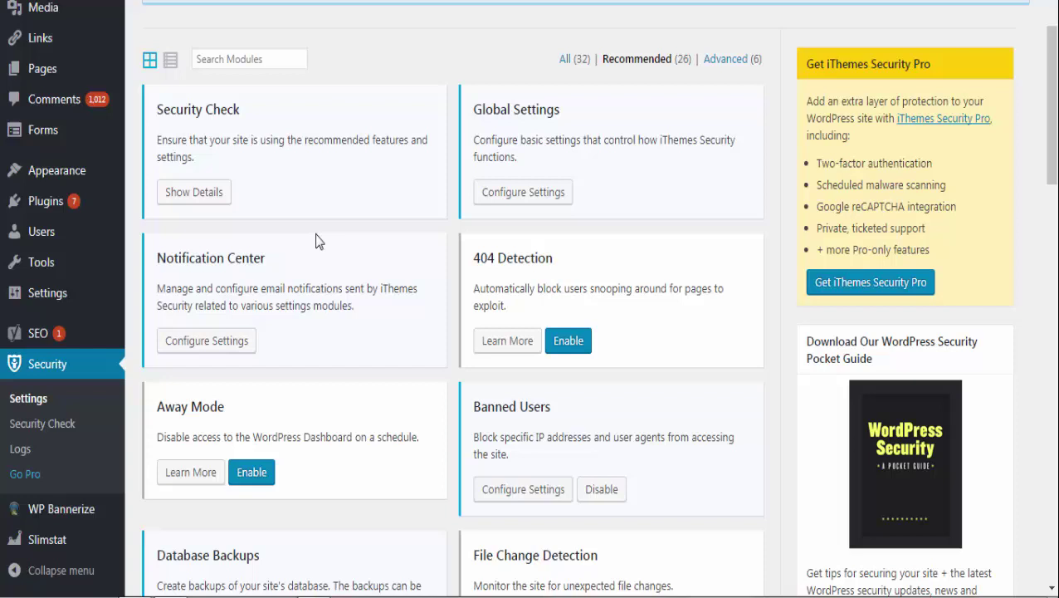
left_click(199, 202)
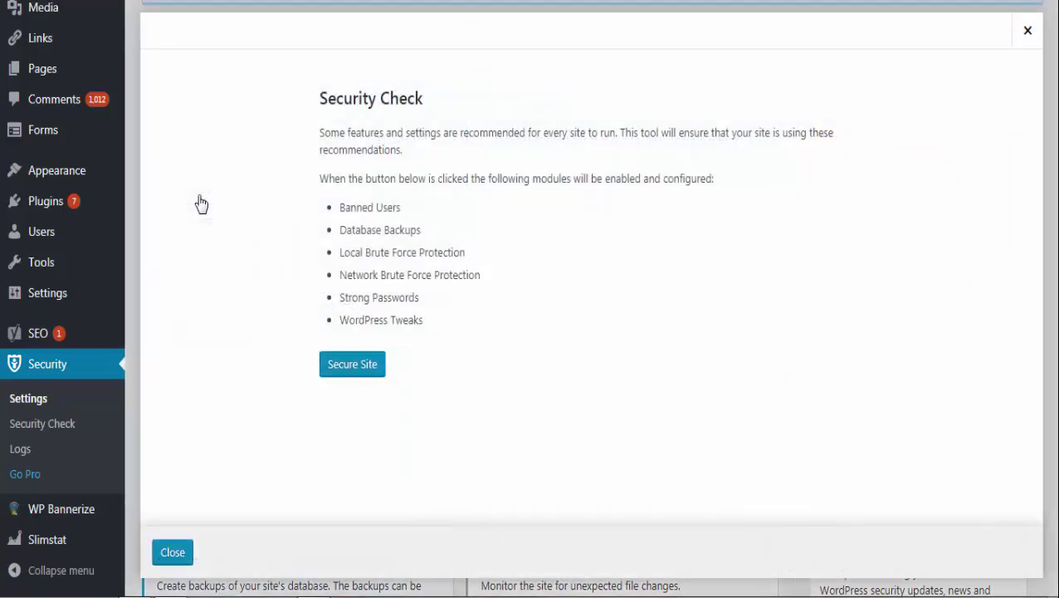
left_click(355, 365)
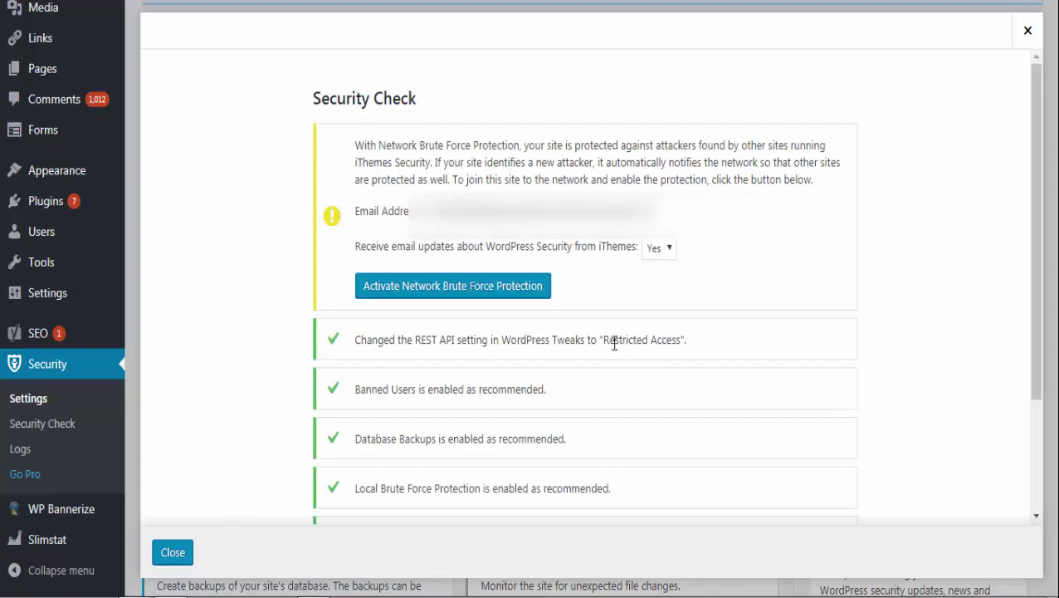
left_click(441, 296)
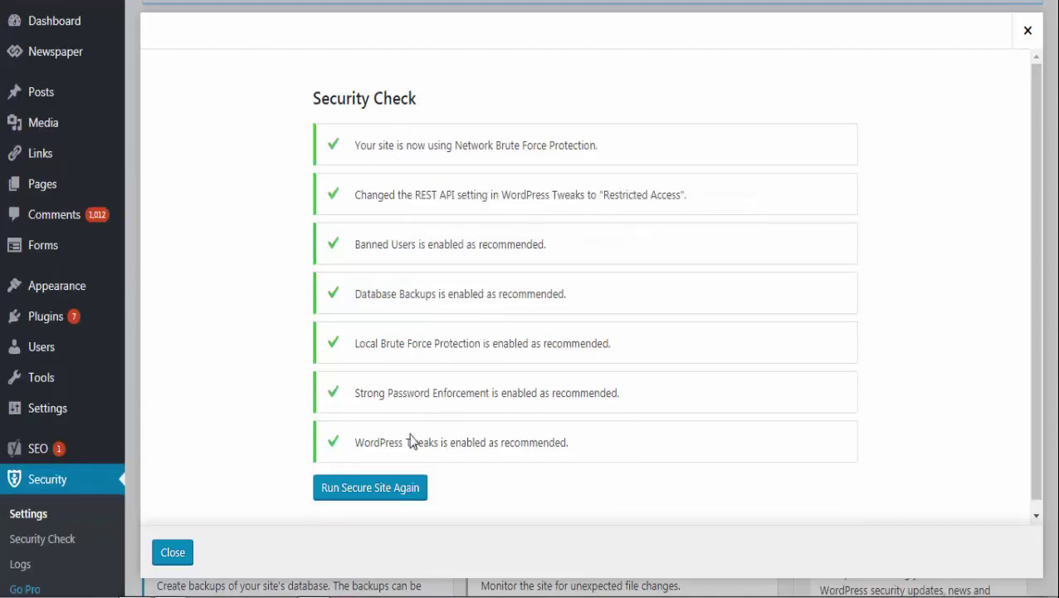
left_click(172, 552)
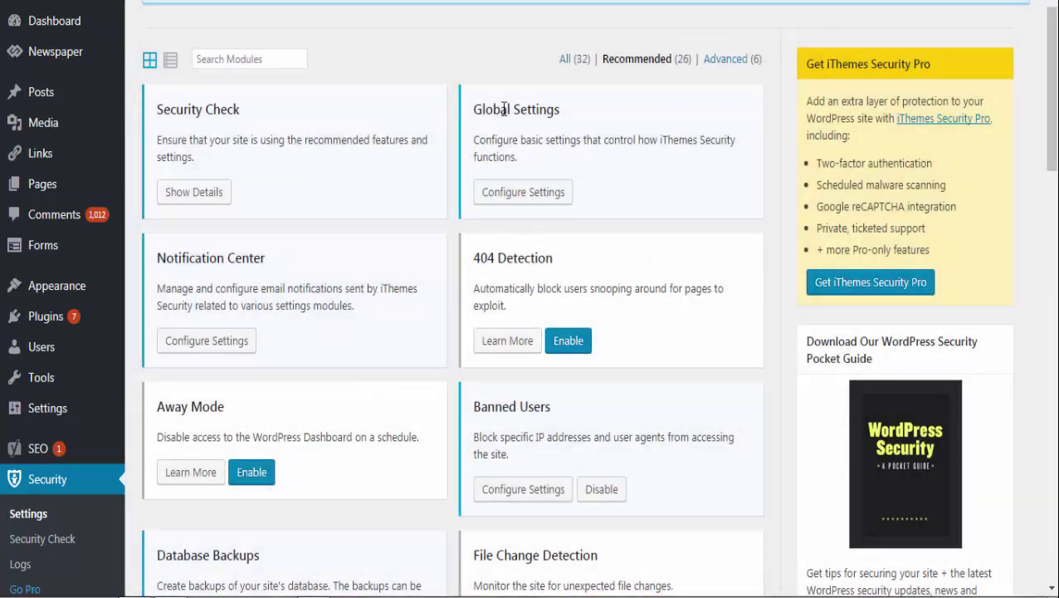
Open Global Settings and review its lockout options.
left_click(497, 201)
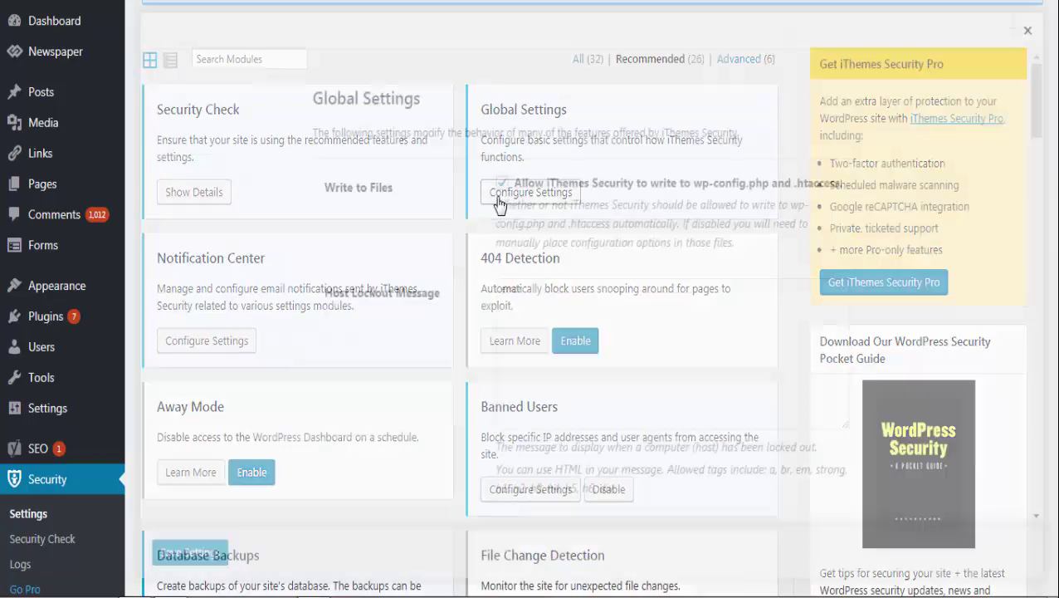
scroll(568, 304, "down", 2)
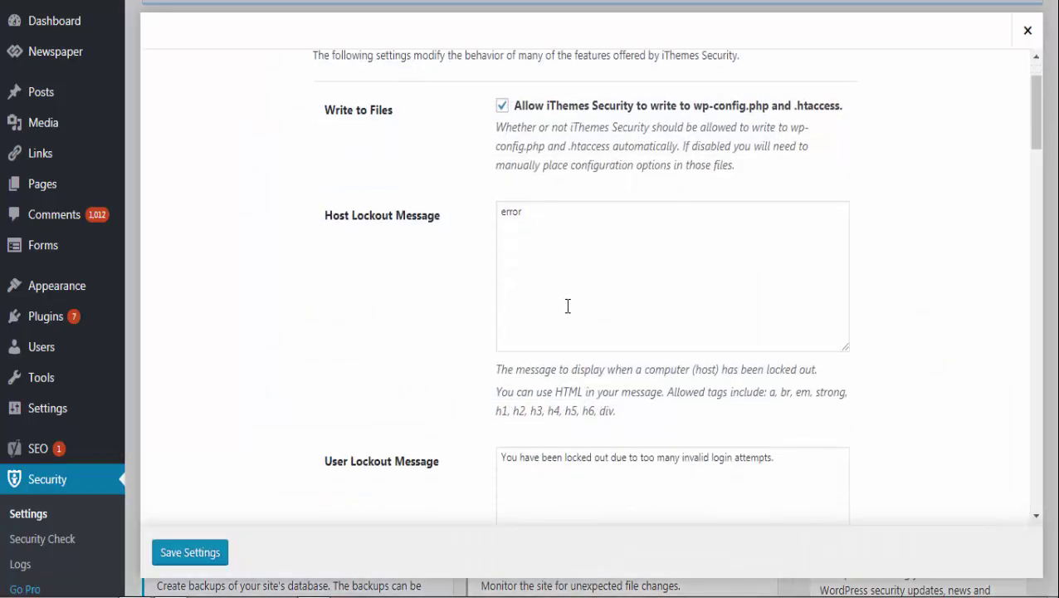
scroll(566, 305, "down", 3)
scroll(565, 304, "down", 5)
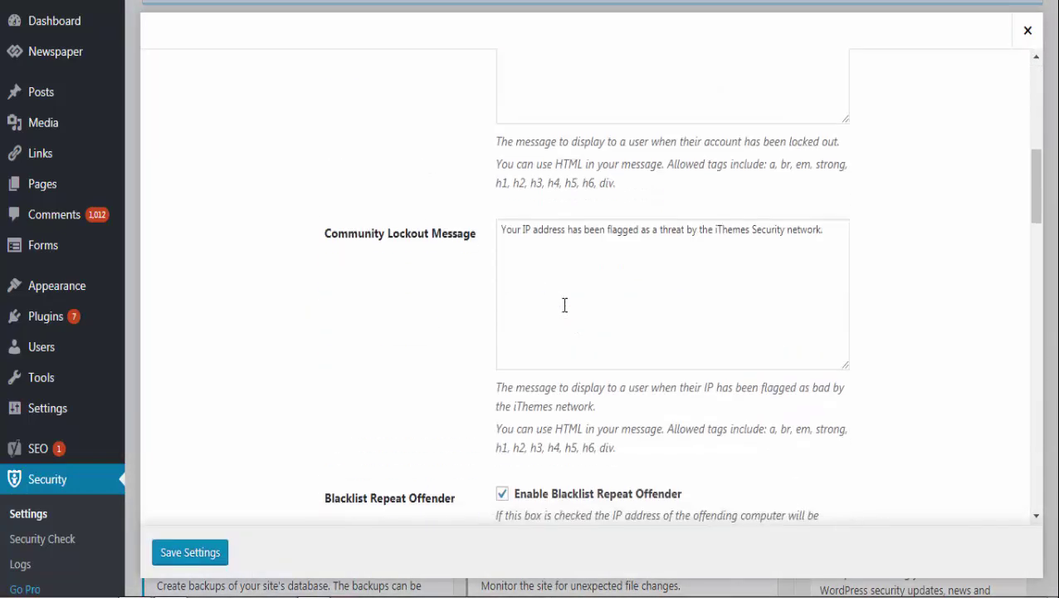
scroll(565, 305, "down", 3)
scroll(564, 307, "down", 3)
scroll(564, 309, "down", 2)
scroll(565, 306, "down", 3)
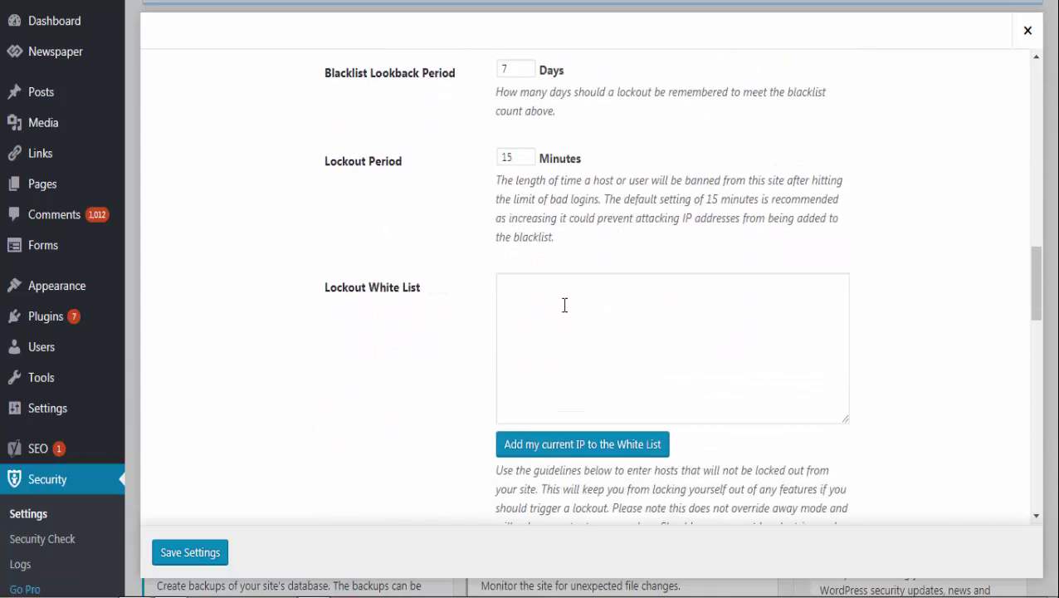
scroll(564, 304, "up", 5)
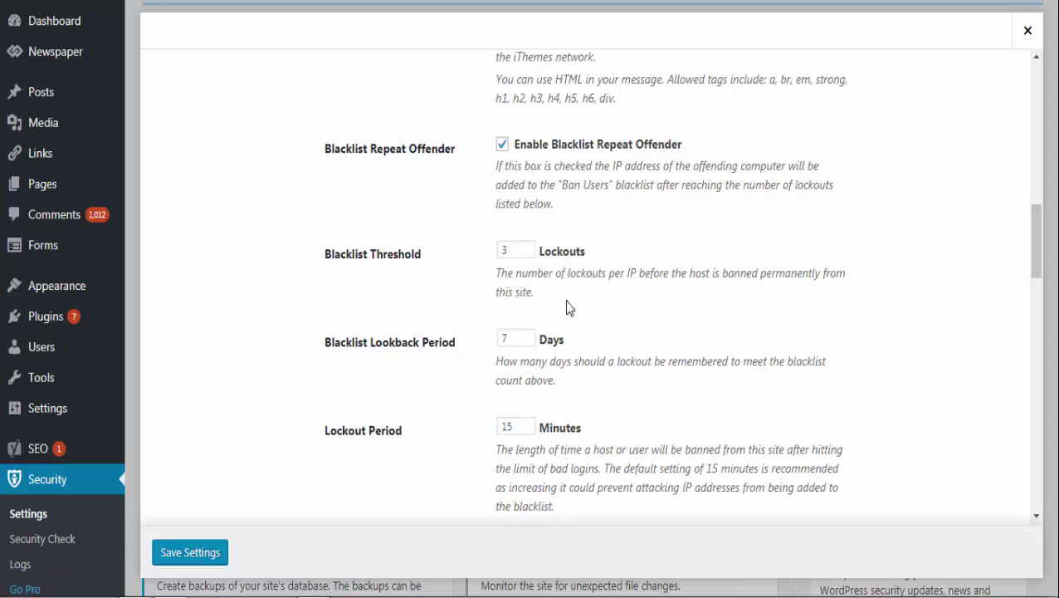
Scroll to the end of Global Settings and save the lockout settings.
scroll(569, 305, "down", 1)
scroll(569, 304, "down", 1)
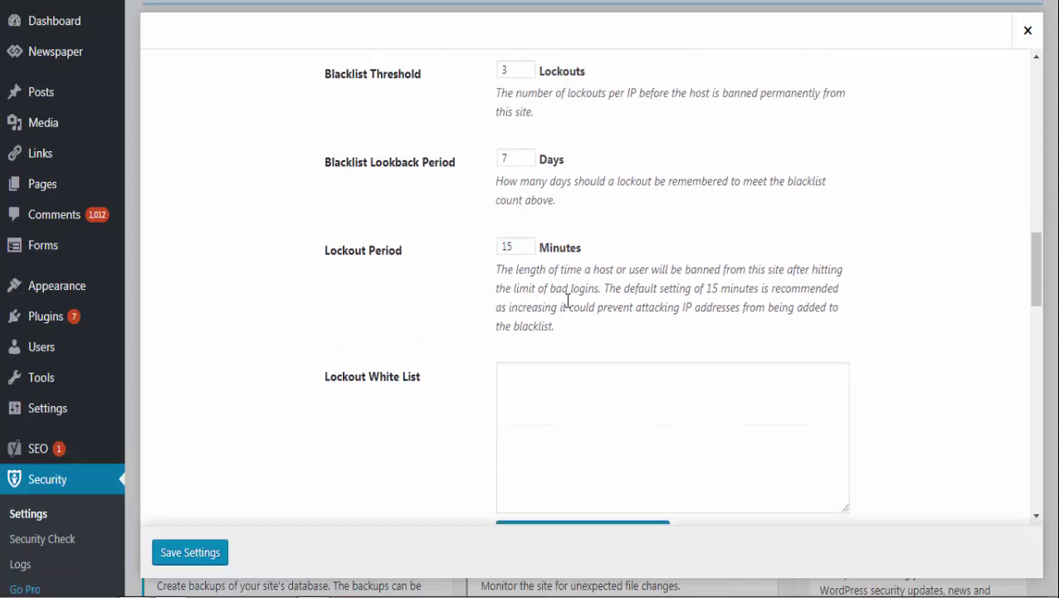
scroll(568, 300, "down", 3)
scroll(568, 301, "down", 1)
scroll(568, 305, "down", 5)
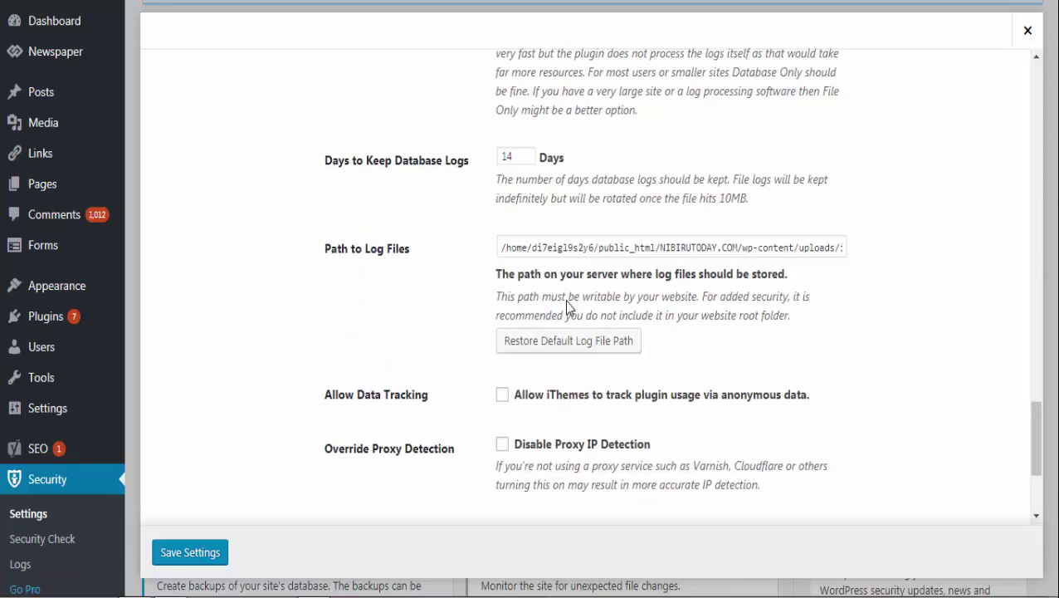
scroll(562, 276, "down", 3)
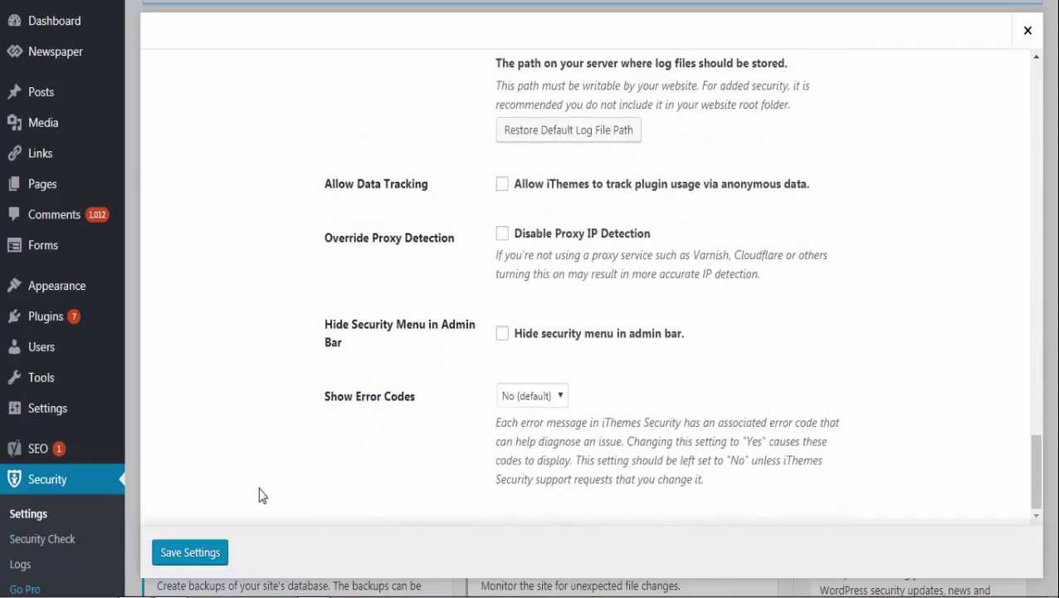
left_click(175, 554)
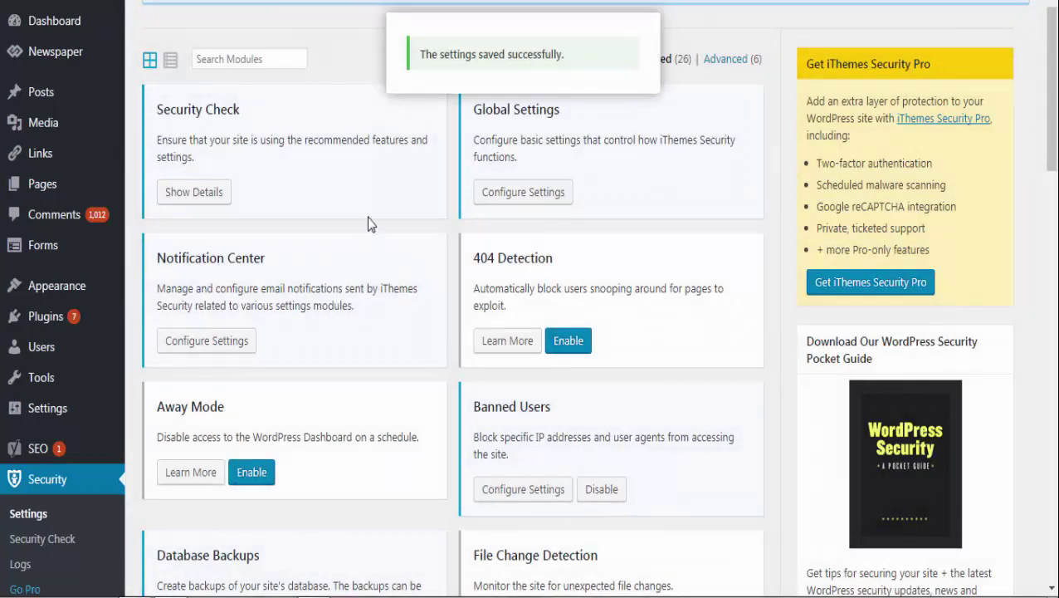
Enable the File Change Detection module in the modules grid.
scroll(327, 324, "down", 1)
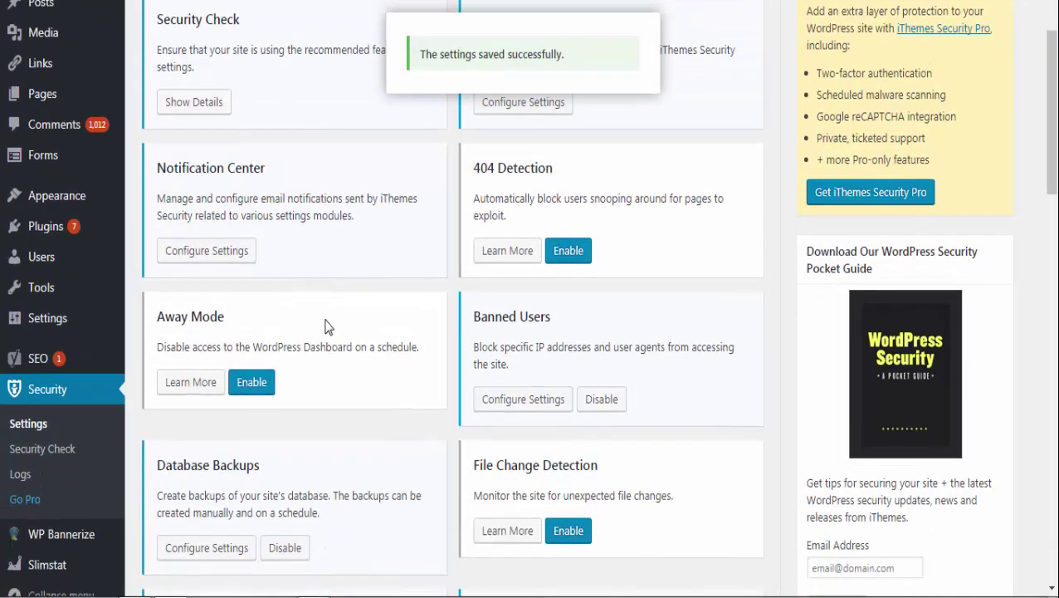
scroll(340, 324, "down", 2)
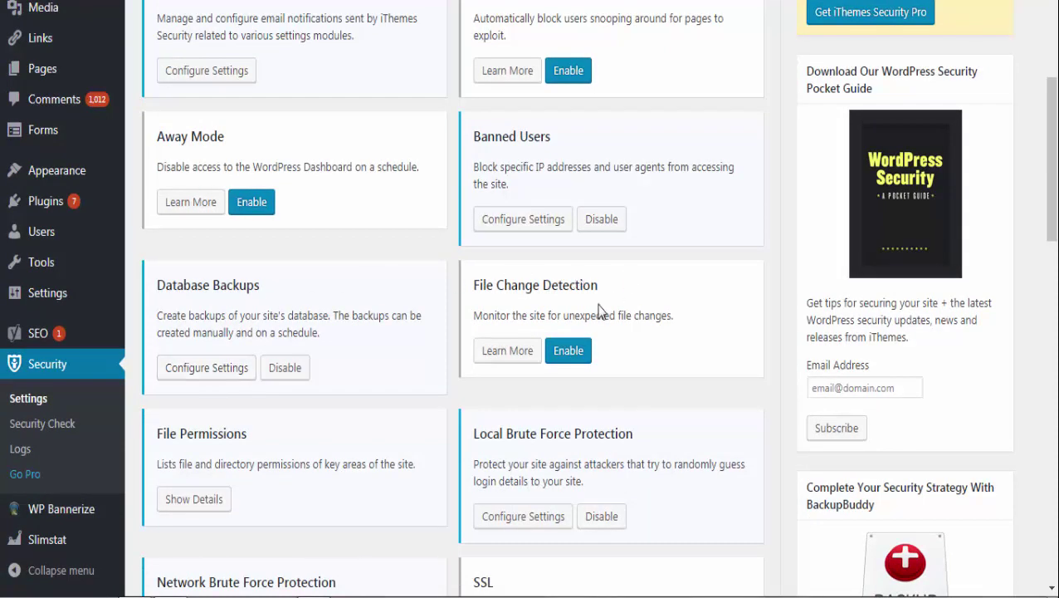
left_click(566, 352)
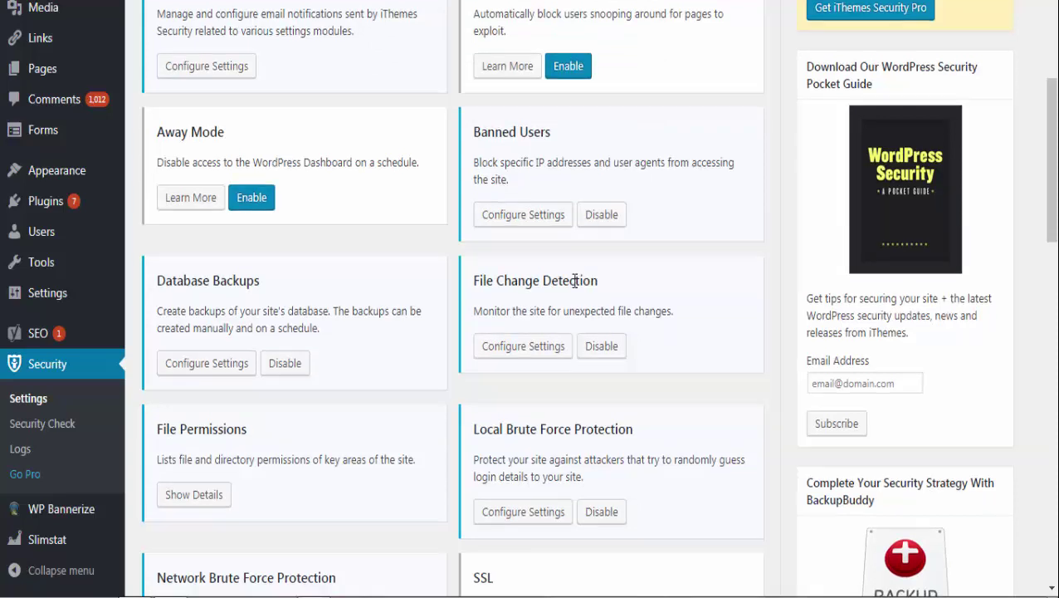
Highlight the Network Brute Force Protection title and review the brute force login limits.
scroll(575, 282, "down", 3)
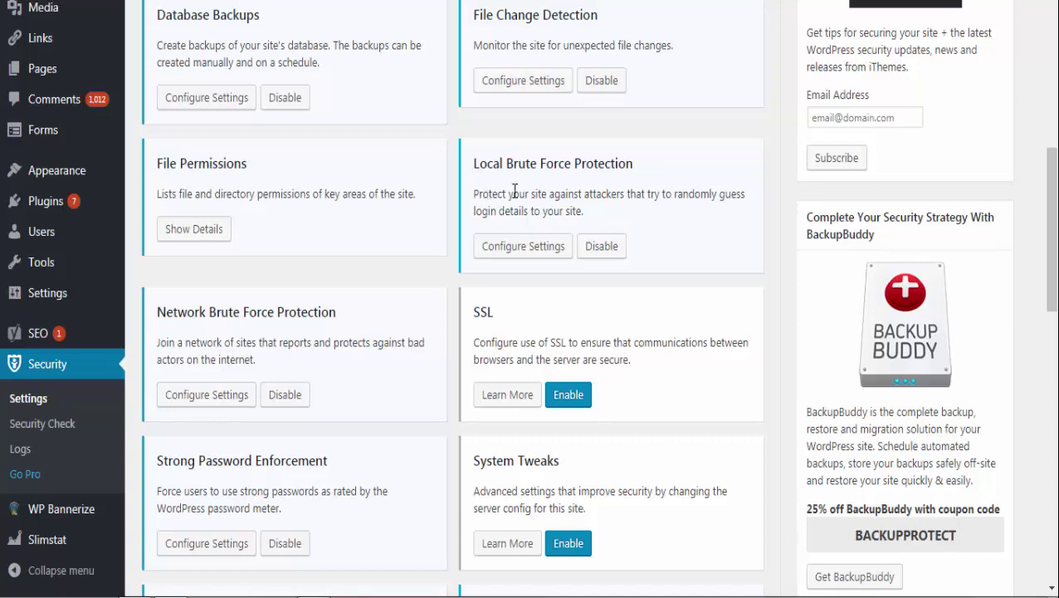
scroll(514, 190, "down", 1)
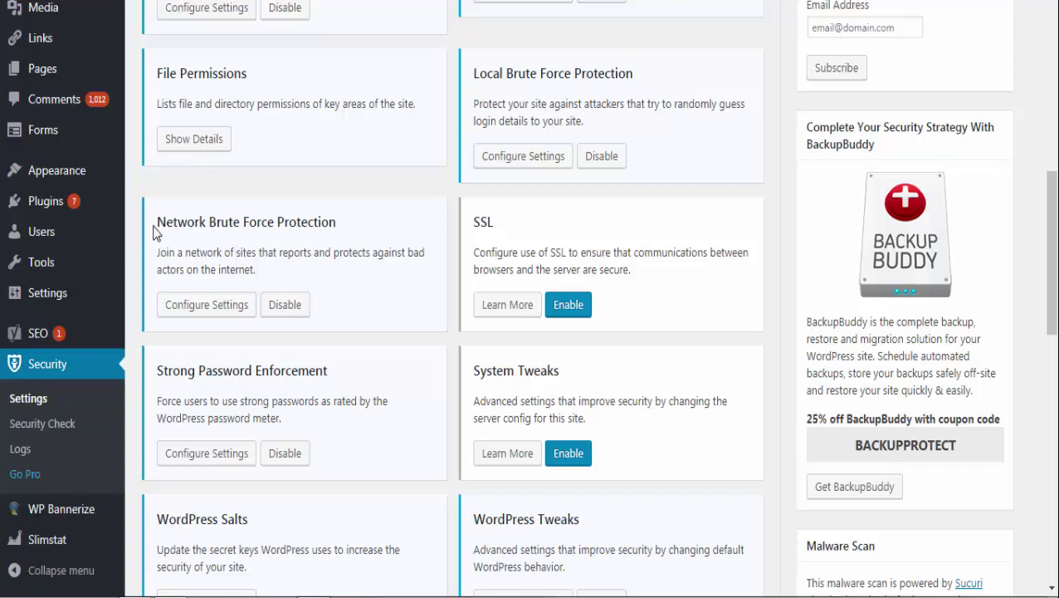
left_click_drag(157, 223, 353, 219)
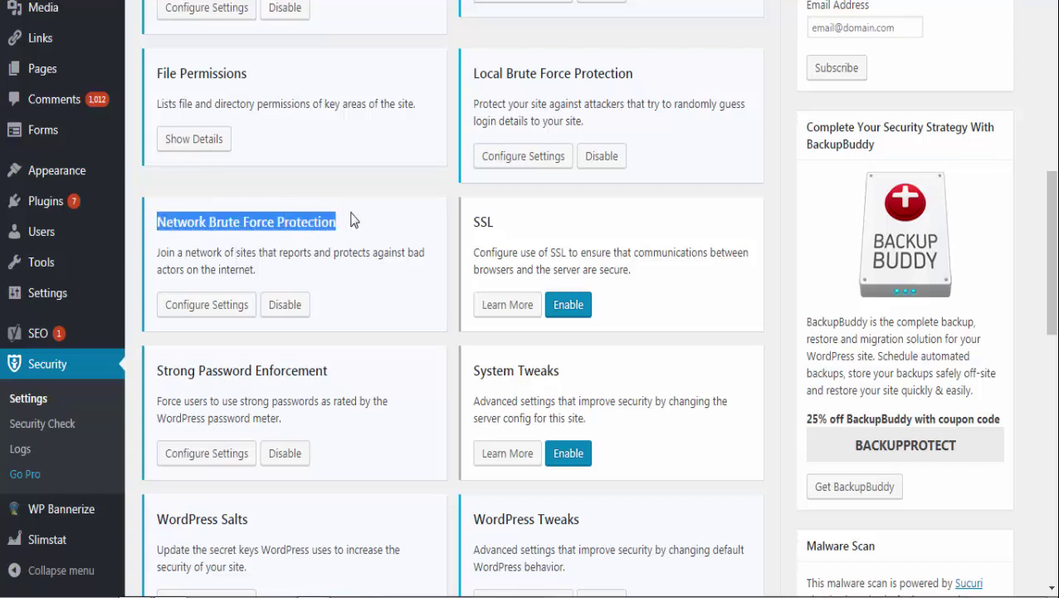
left_click(259, 217)
triple_click(259, 216)
scroll(367, 236, "down", 2)
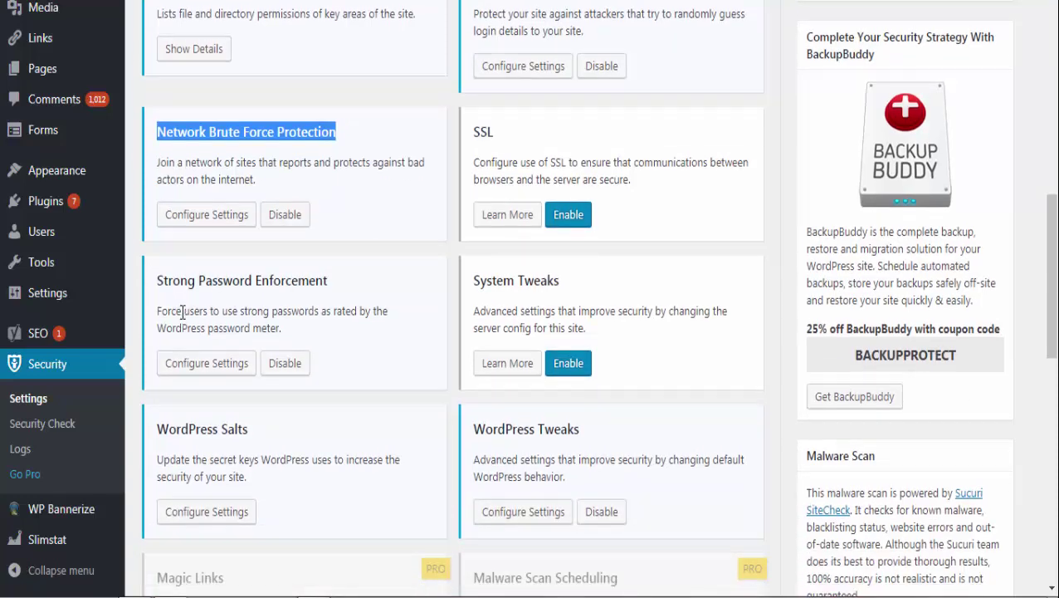
scroll(183, 312, "down", 2)
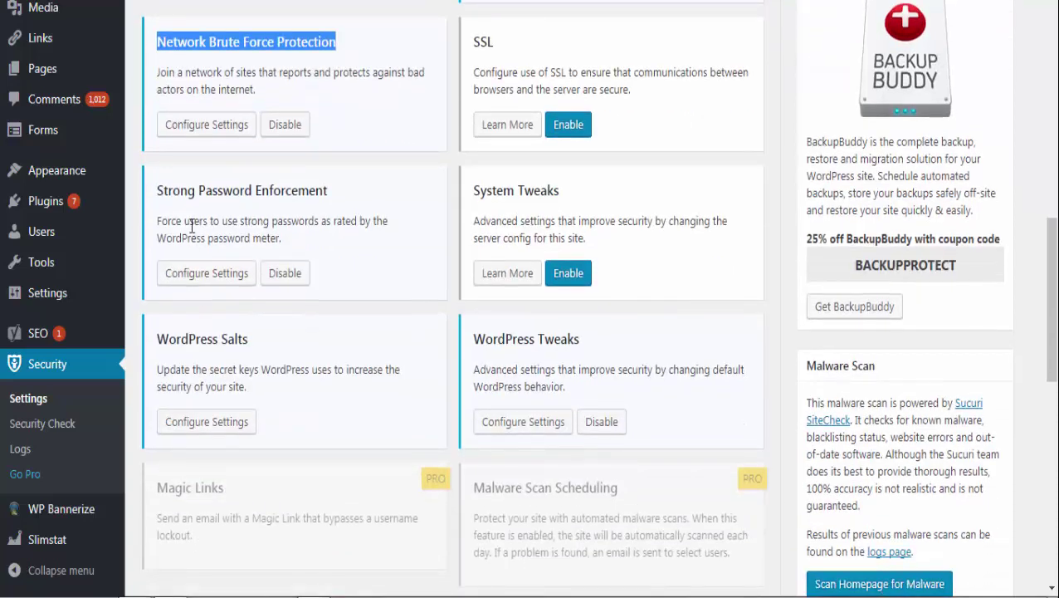
left_click_drag(188, 191, 323, 193)
Tick Automatically ban "admin" user in Local Brute Force Protection and save.
left_click(324, 193)
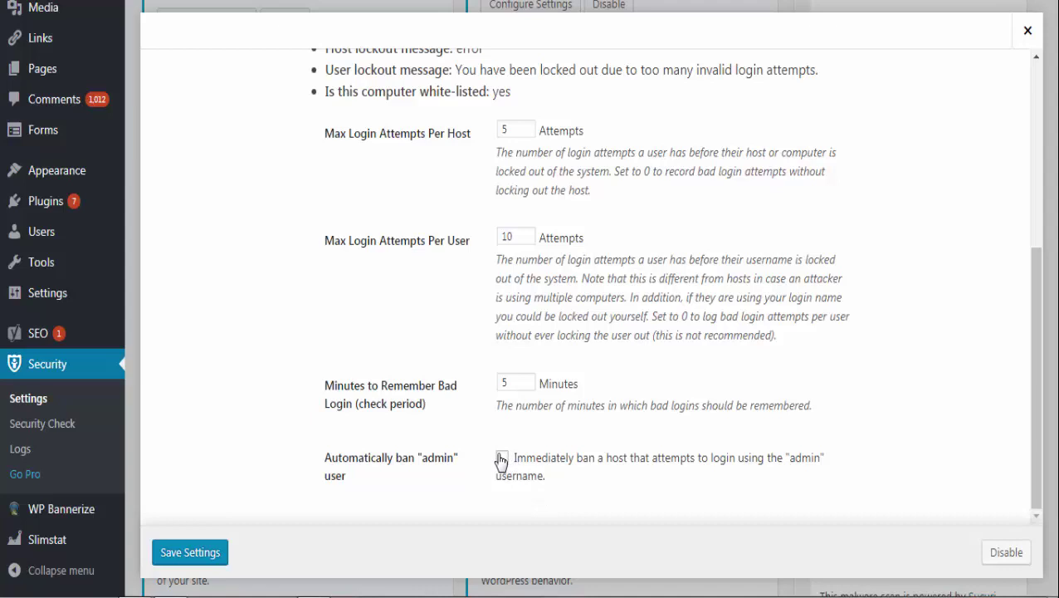
left_click(503, 461)
scroll(504, 461, "up", 1)
scroll(504, 461, "up", 3)
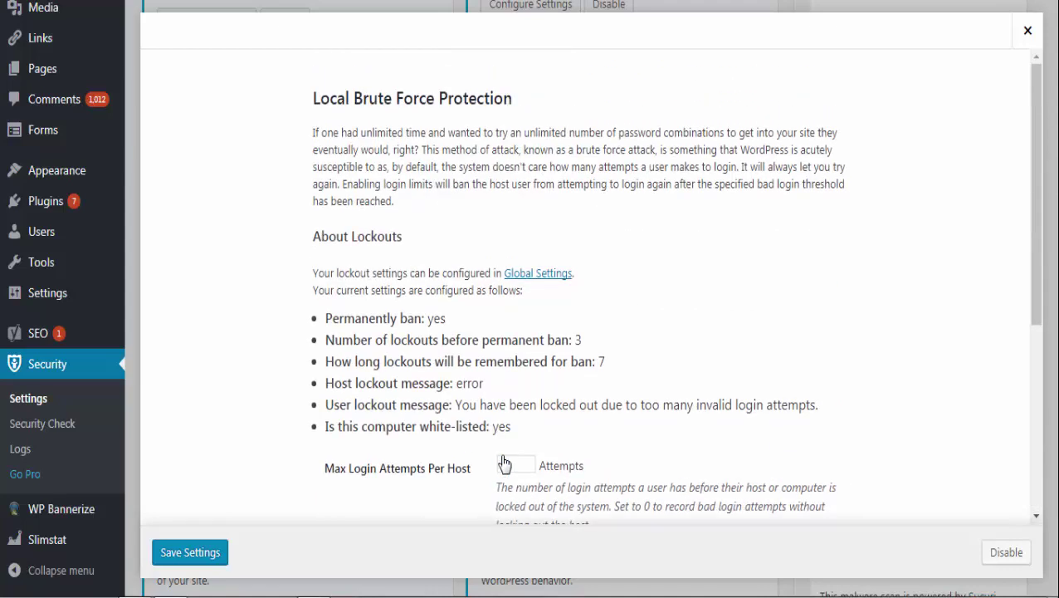
scroll(508, 463, "down", 4)
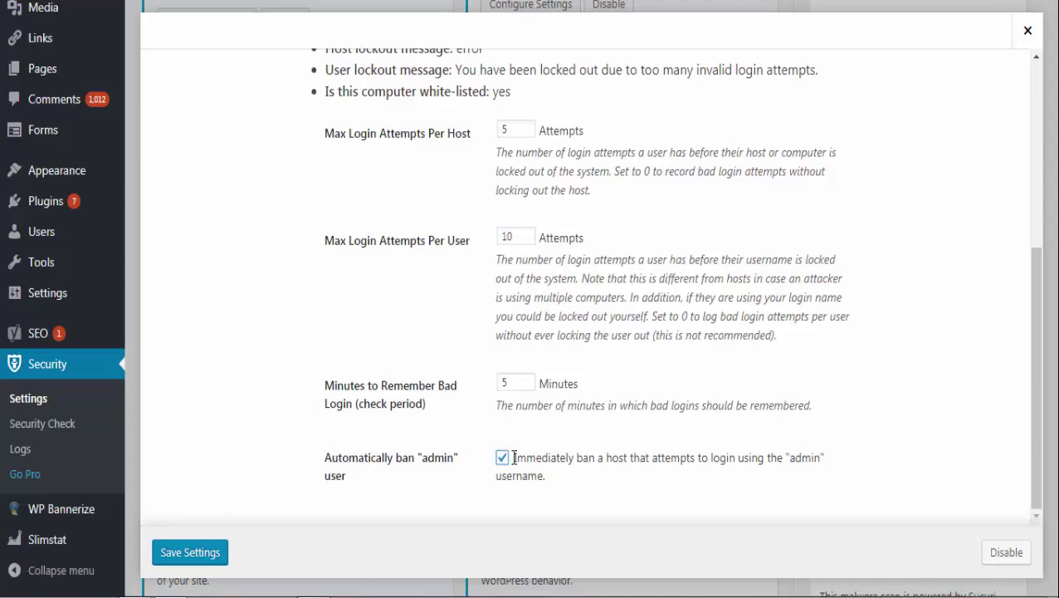
left_click(187, 554)
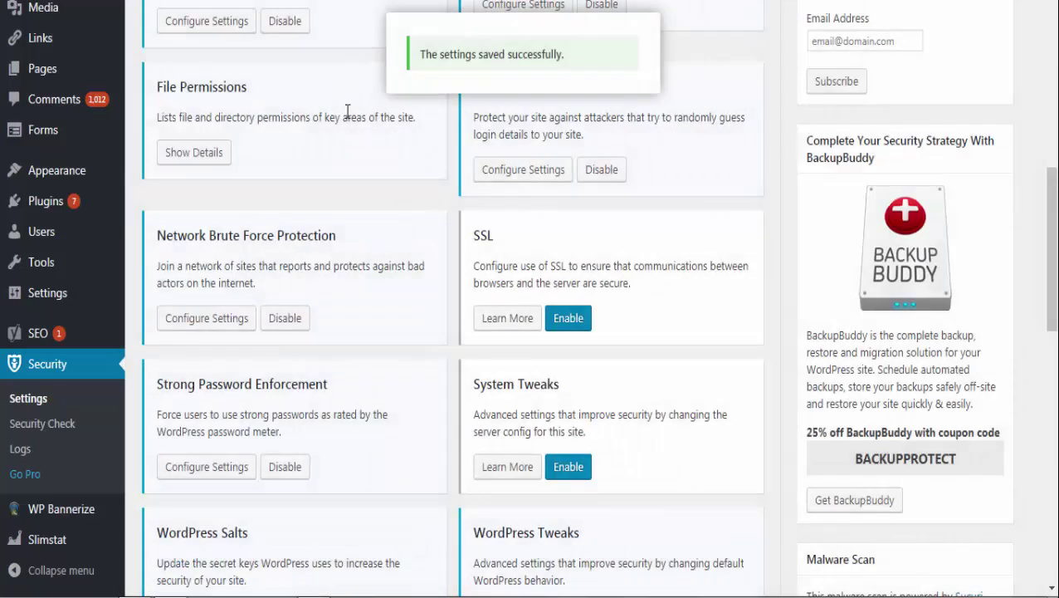
scroll(346, 123, "up", 10)
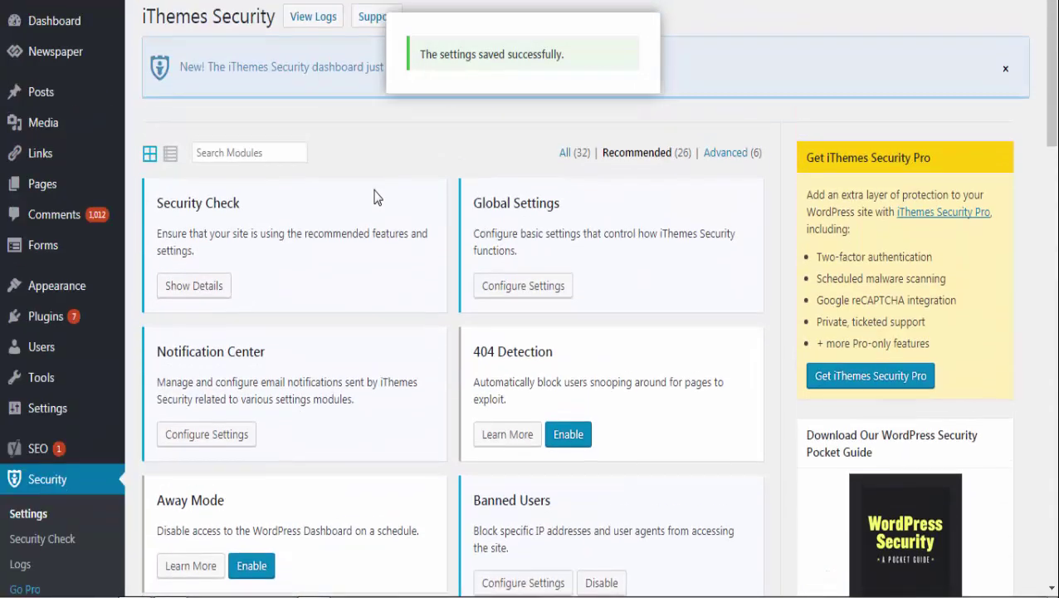
Open the logs and check the host lockout following the "admin" login attempts.
left_click(309, 28)
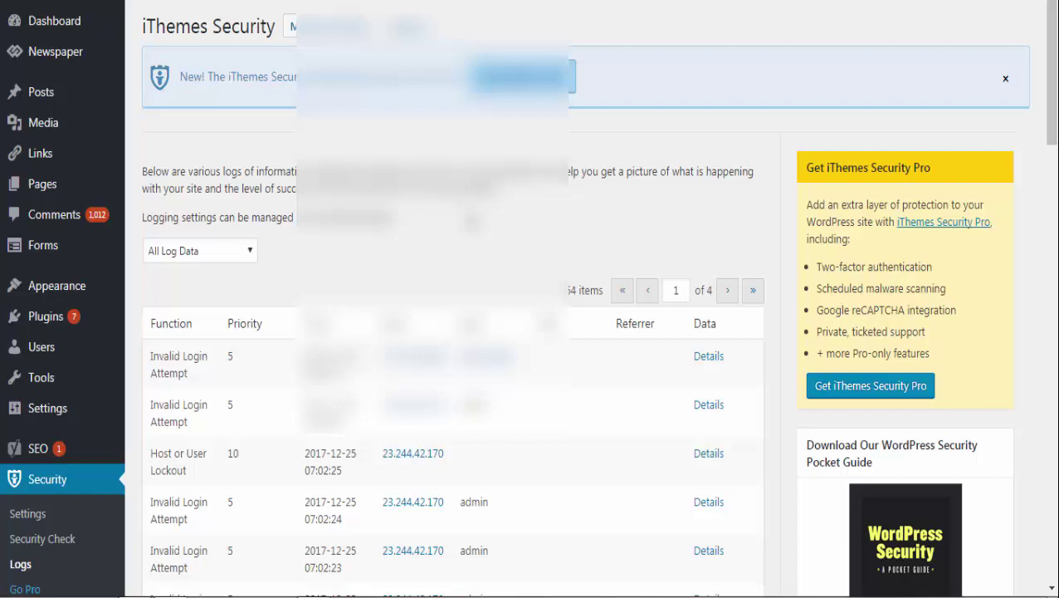
scroll(530, 299, "down", 2)
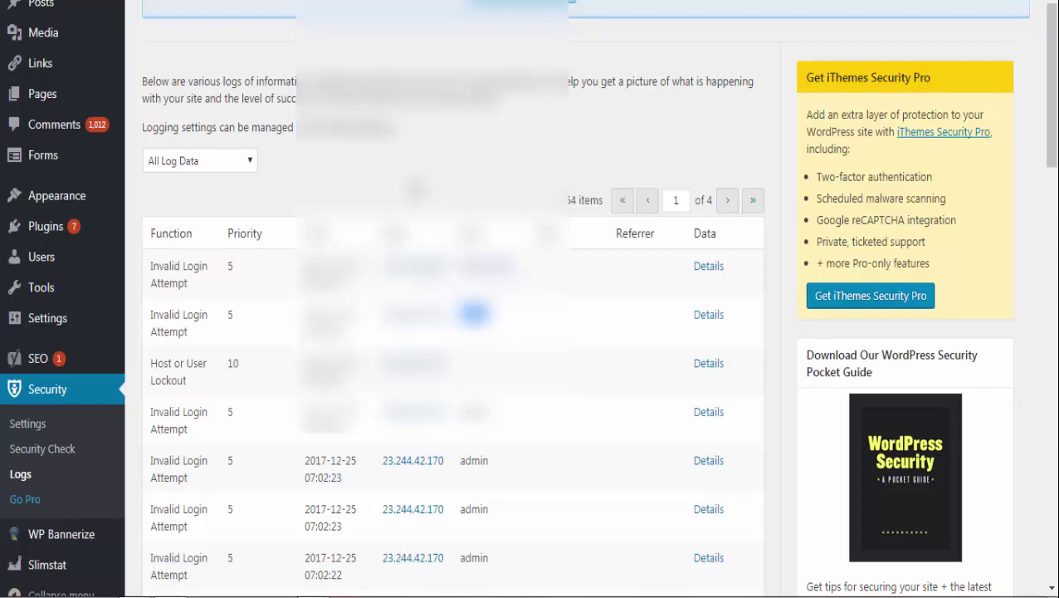
scroll(530, 299, "up", 2)
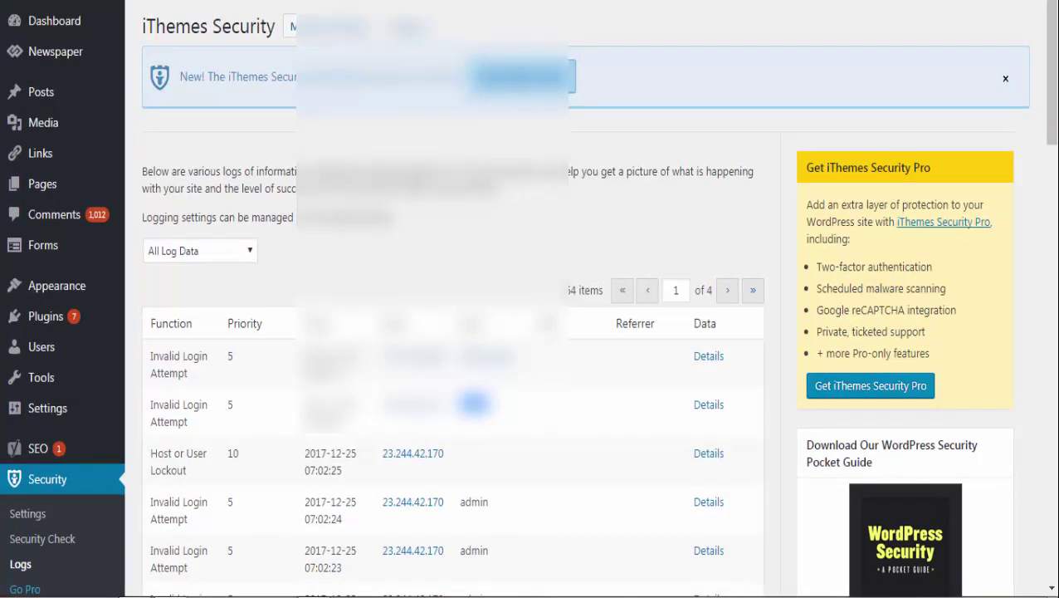